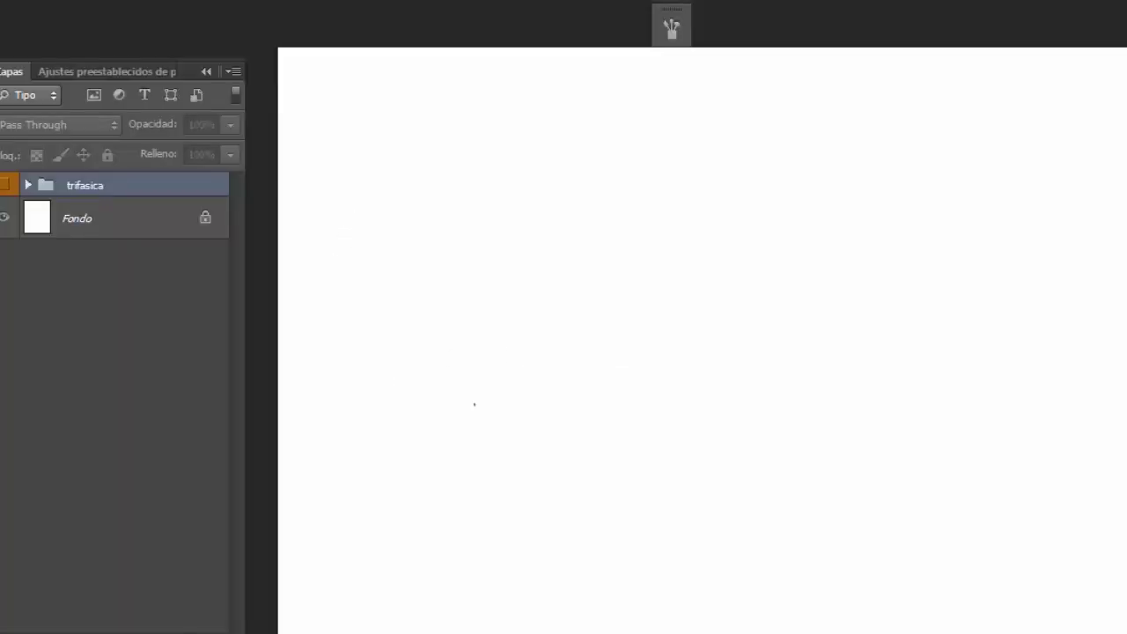
Step: Hand-letter and underline the title CACHETEROS on a new empty layer
key(ctrl+shift+alt+n)
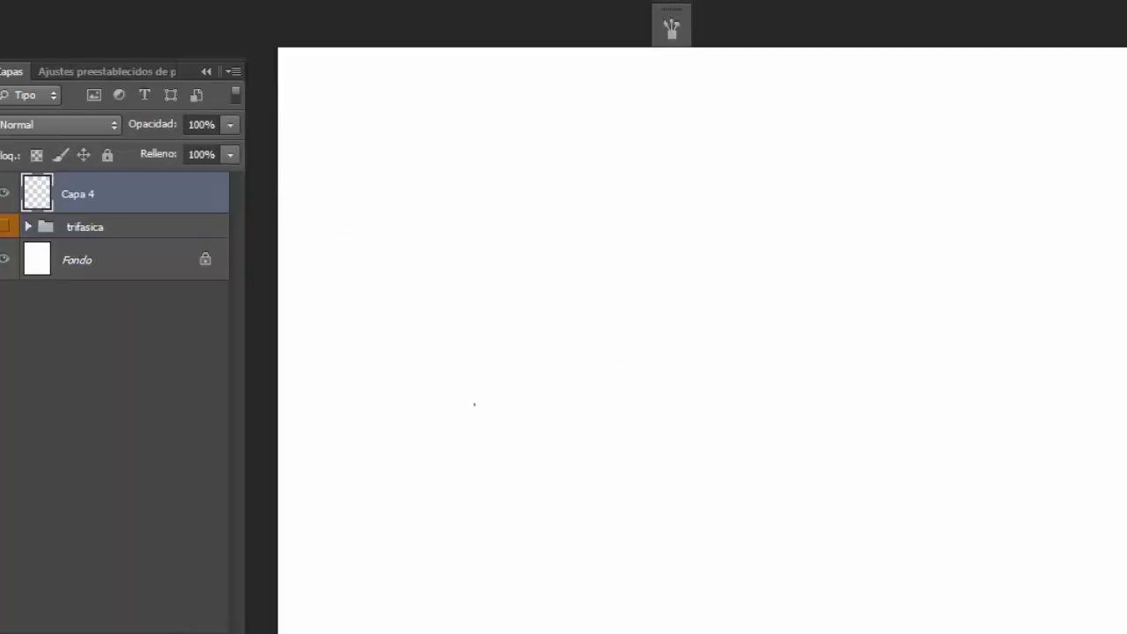
mouse_move(350, 91)
mouse_down()
mouse_move(394, 66)
mouse_move(455, 88)
mouse_up()
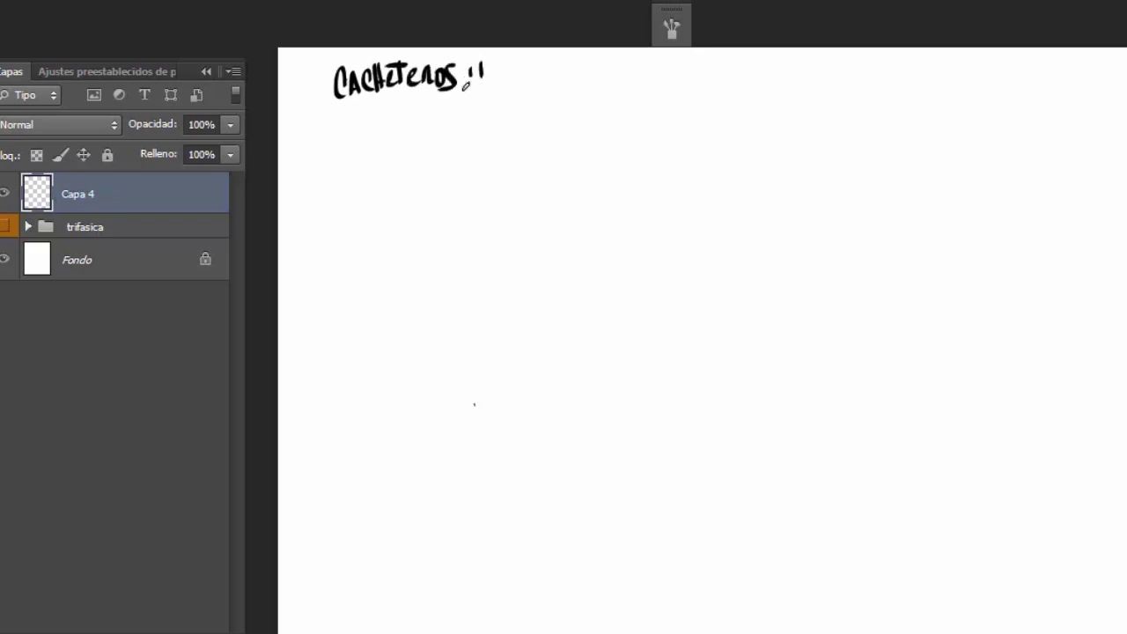
mouse_move(332, 114)
mouse_down()
mouse_move(480, 113)
mouse_move(548, 171)
mouse_move(628, 161)
mouse_move(485, 239)
mouse_up()
key(ctrl+t)
key(Return)
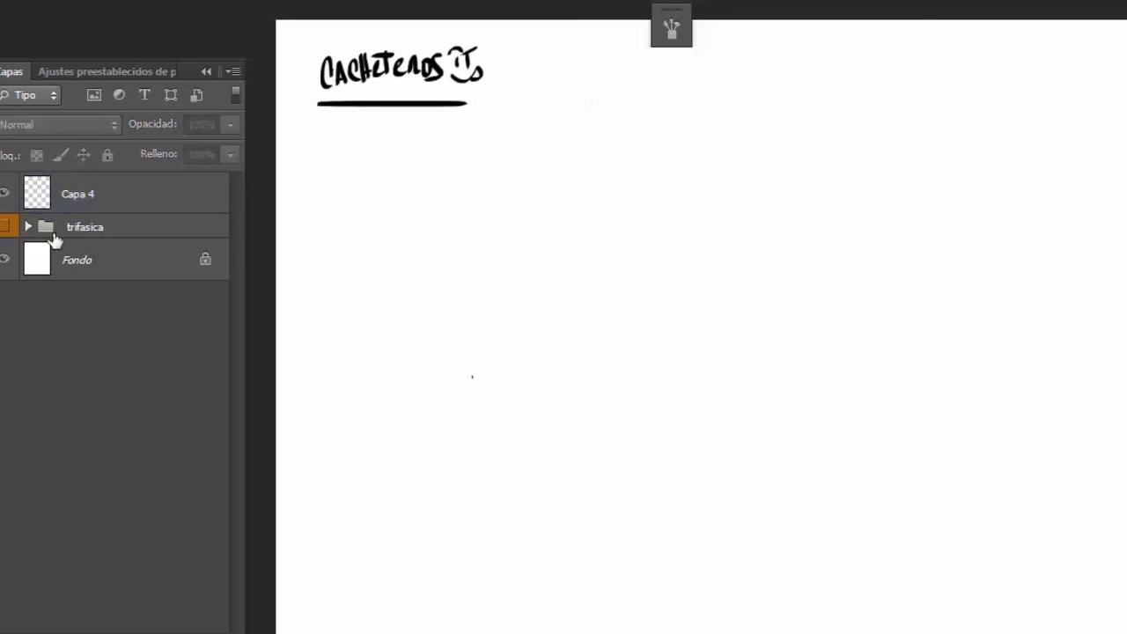
Step: Rename the new layer to CACHETEROS
double_click(88, 195)
text(CACHETEROS)
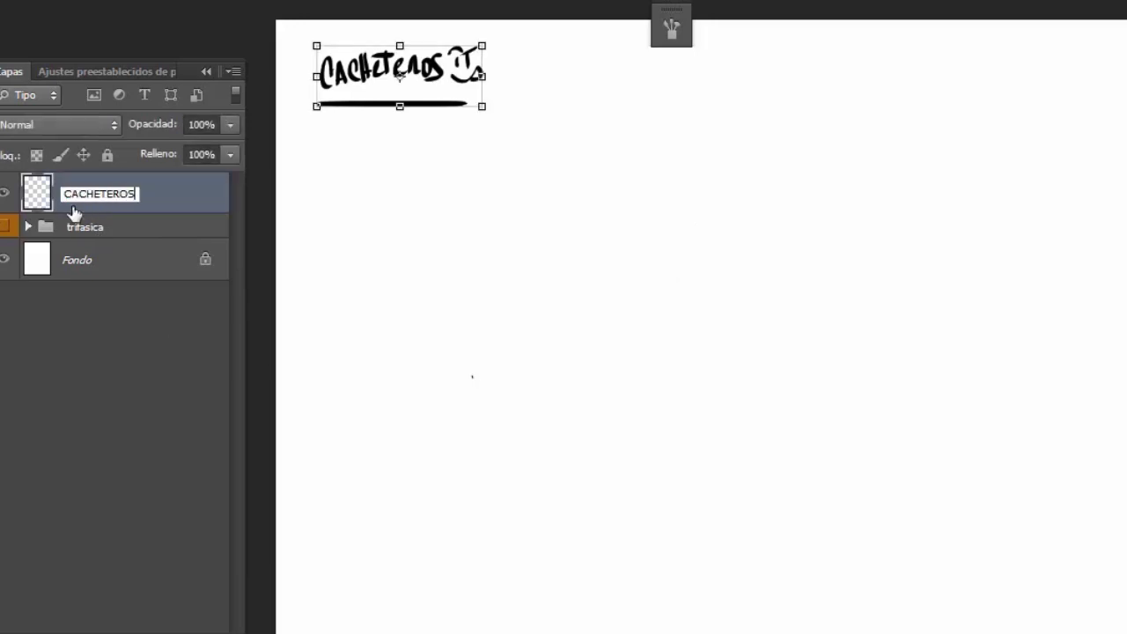
key(Return)
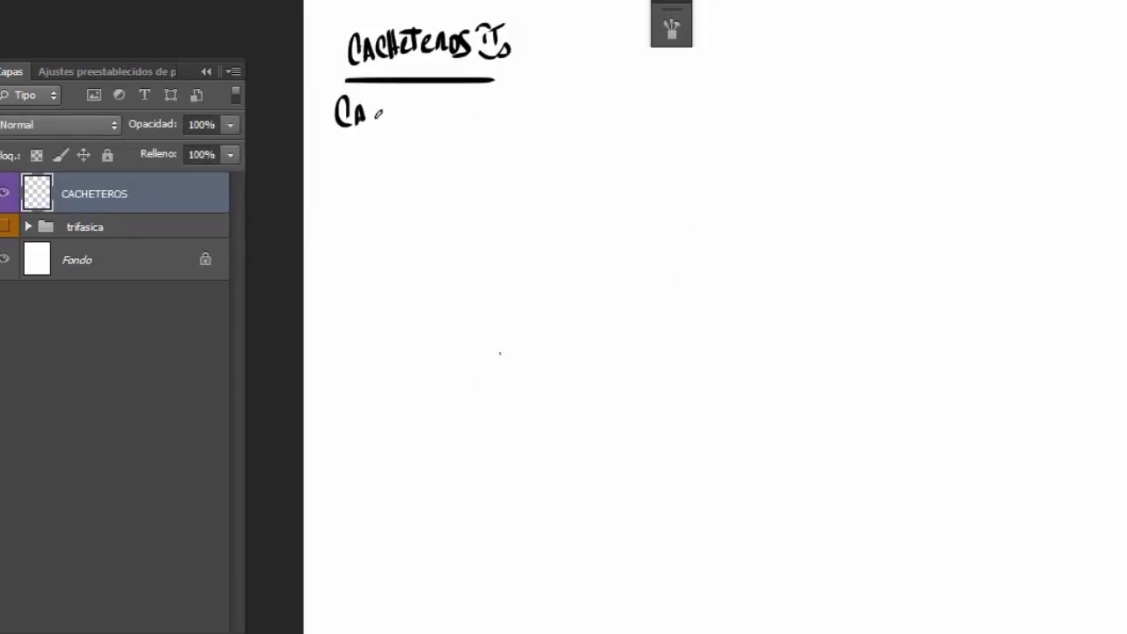
Step: Hand-letter 'Caraotas! sin azucar' beneath the title, underlining 'sin azucar'
drag(410, 104, 444, 119)
drag(456, 100, 446, 118)
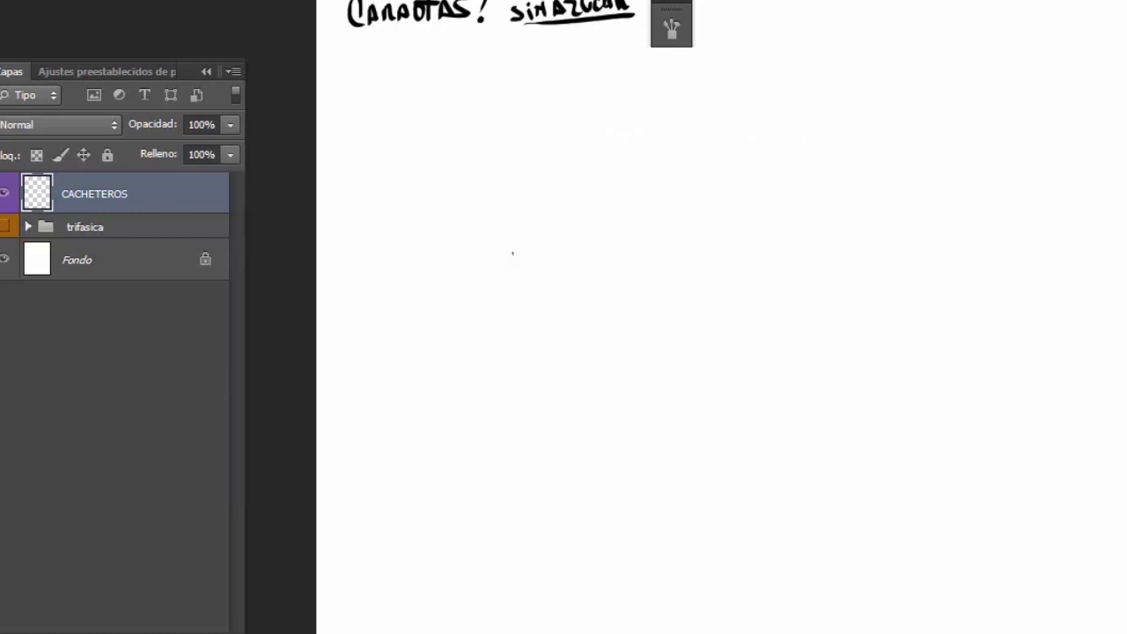
Step: Sketch red vertical and horizontal cross-axis construction lines with a direction mark
mouse_move(523, 72)
mouse_down()
mouse_move(541, 151)
mouse_move(532, 259)
mouse_up()
drag(549, 139, 530, 263)
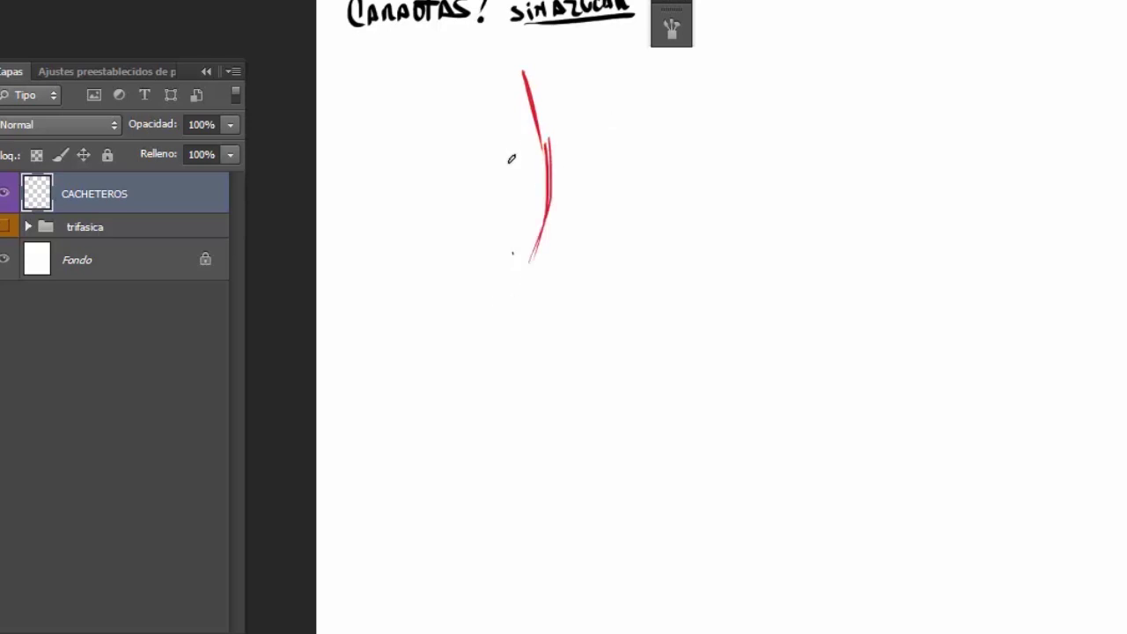
drag(620, 177, 480, 225)
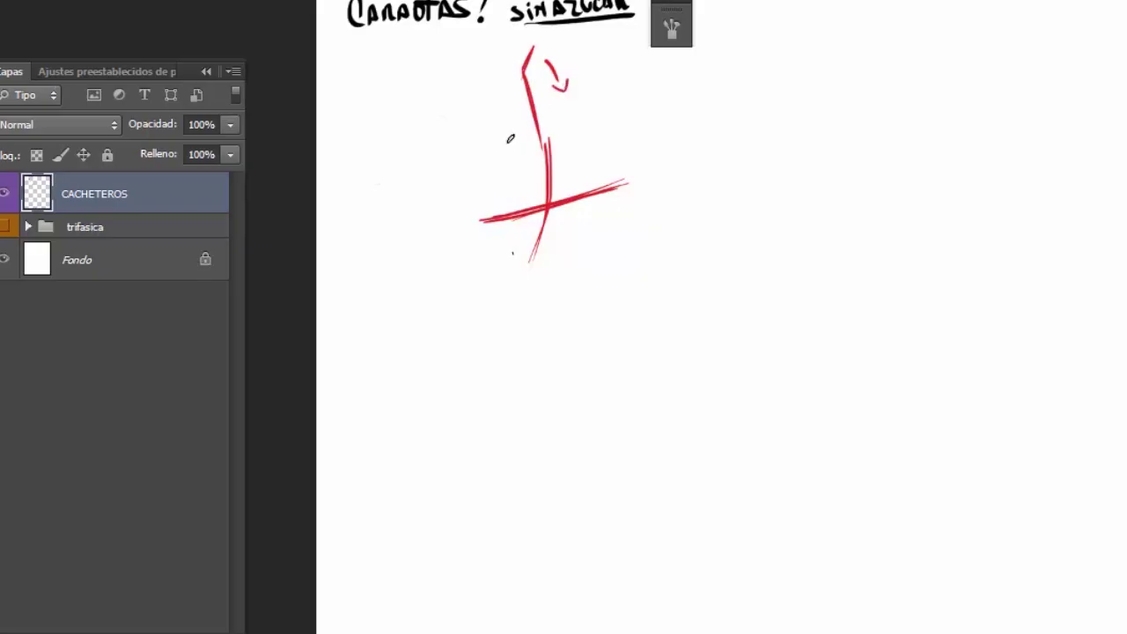
mouse_move(385, 58)
mouse_down()
mouse_move(399, 139)
mouse_move(399, 115)
mouse_up()
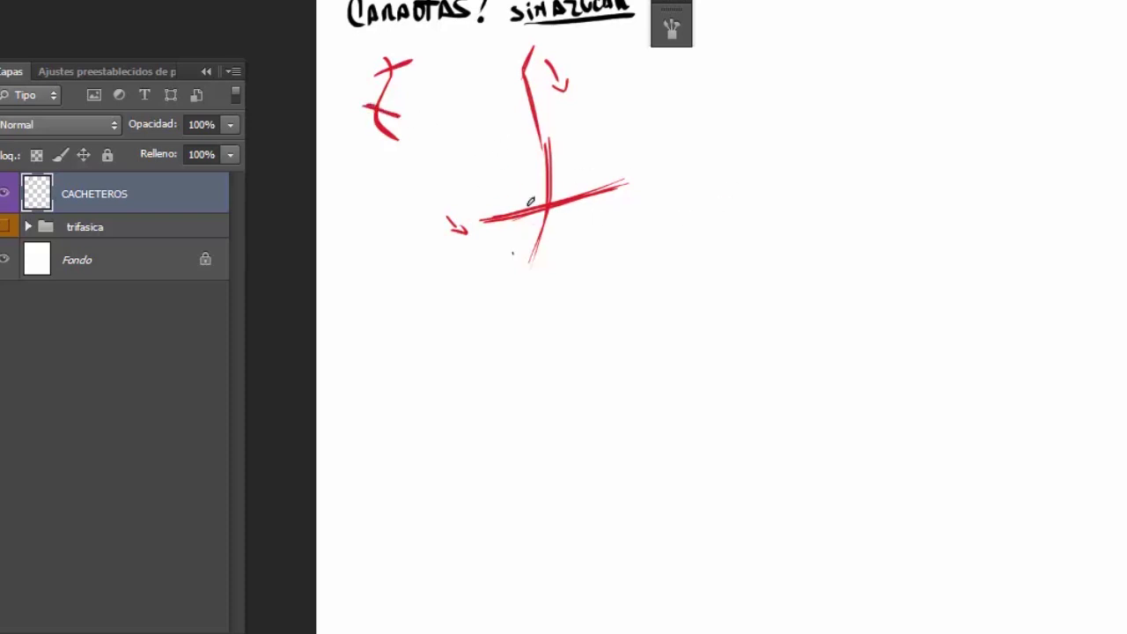
Step: Add red radiating box lines and a dot, plus an empty layer above CACHETEROS
mouse_move(472, 141)
mouse_down()
mouse_move(548, 206)
mouse_move(584, 125)
mouse_up()
drag(548, 210, 588, 116)
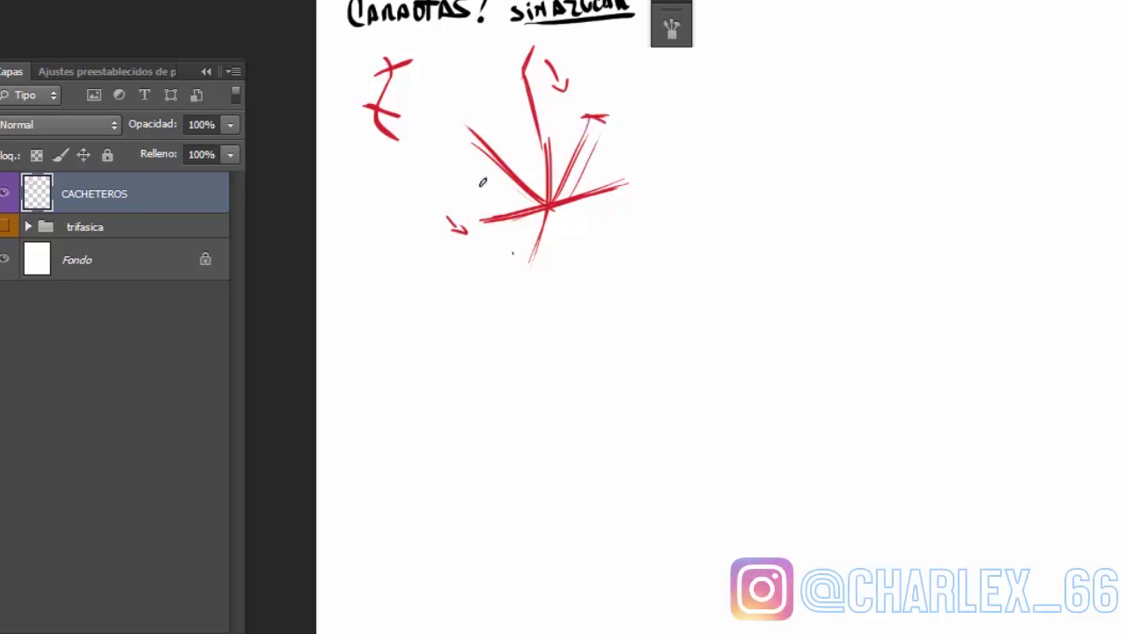
mouse_move(473, 164)
mouse_down()
mouse_move(532, 213)
mouse_move(534, 204)
mouse_up()
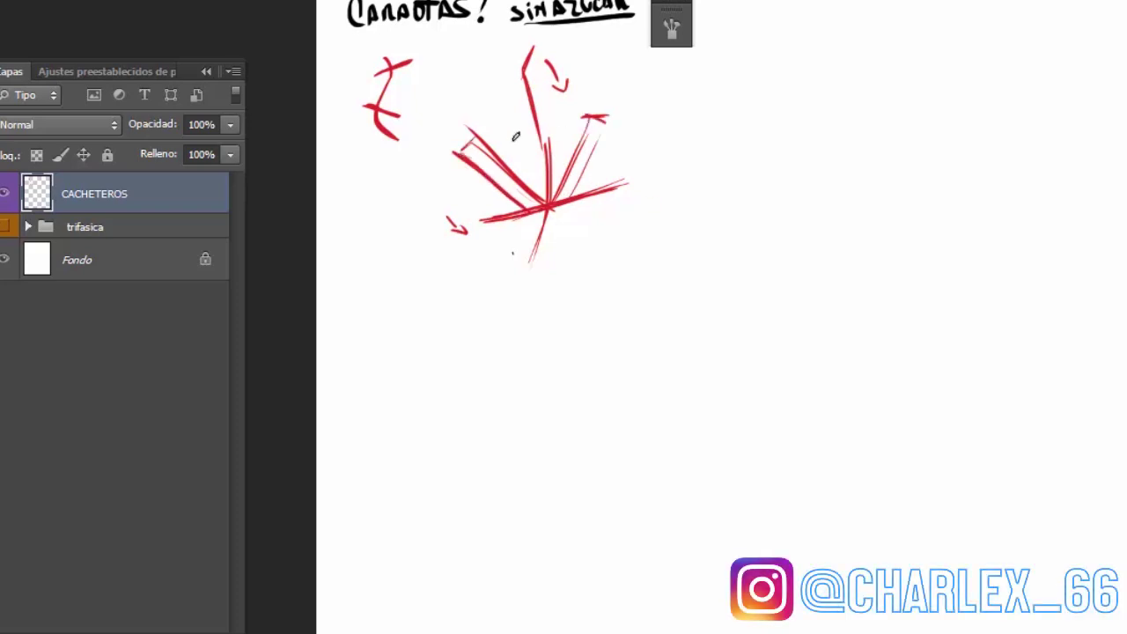
drag(490, 144, 546, 148)
click(601, 166)
key(ctrl+shift+alt+n)
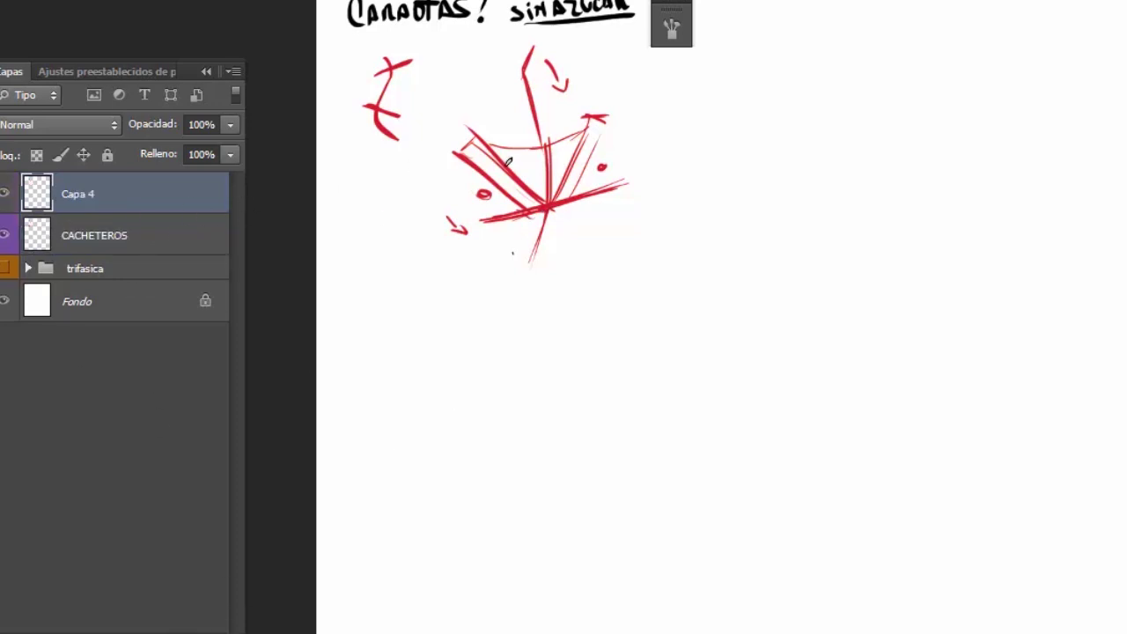
click(199, 234)
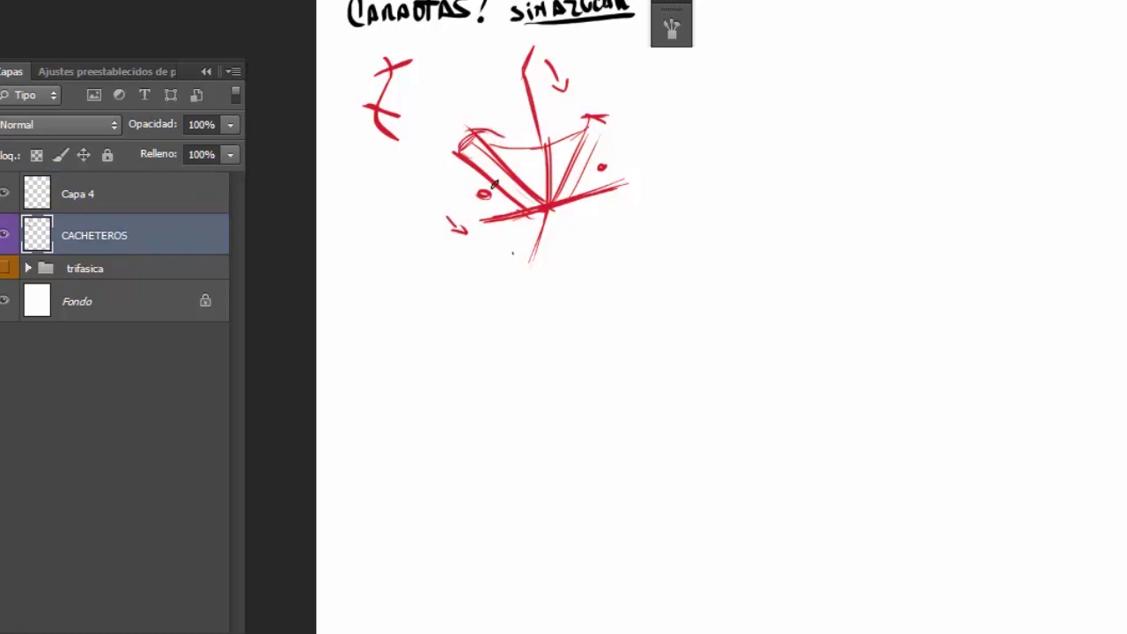
Step: Ink black outlines of the left and right lobes over the red construction
drag(500, 189, 466, 165)
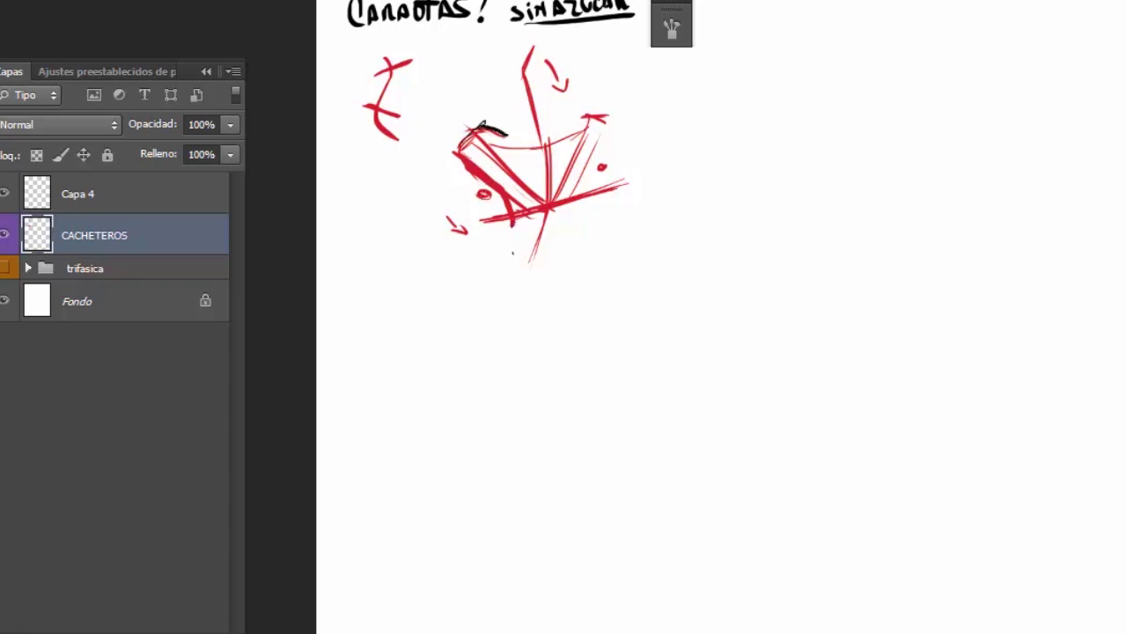
drag(461, 159, 512, 230)
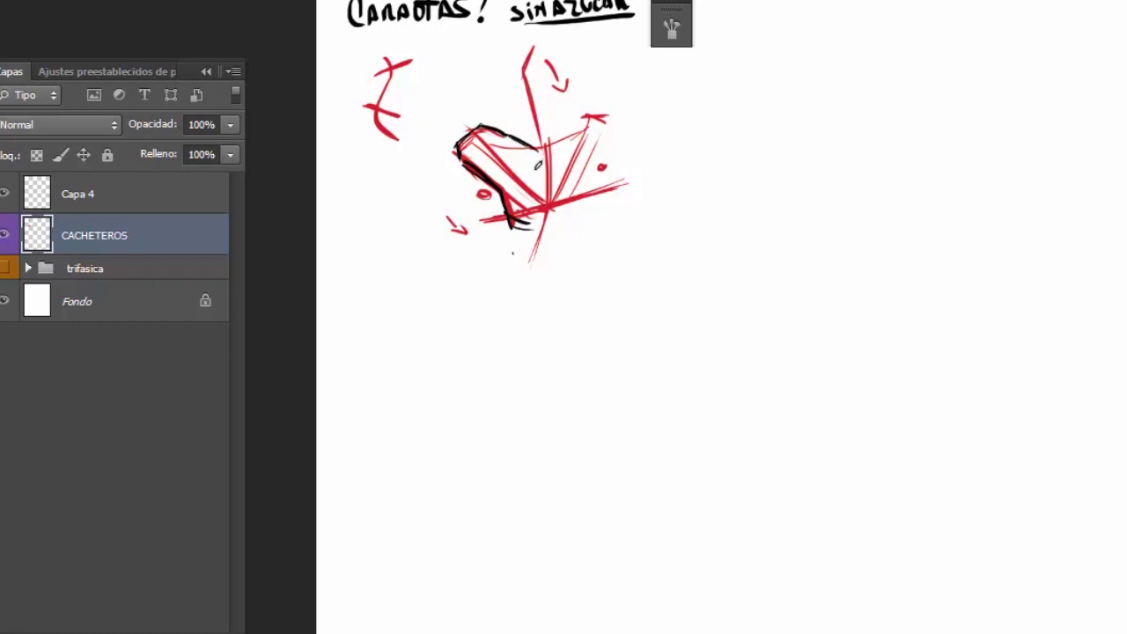
drag(517, 134, 546, 144)
mouse_move(581, 104)
mouse_down()
mouse_move(611, 123)
mouse_move(599, 185)
mouse_move(551, 211)
mouse_move(594, 167)
mouse_up()
drag(609, 125, 598, 181)
drag(585, 109, 611, 125)
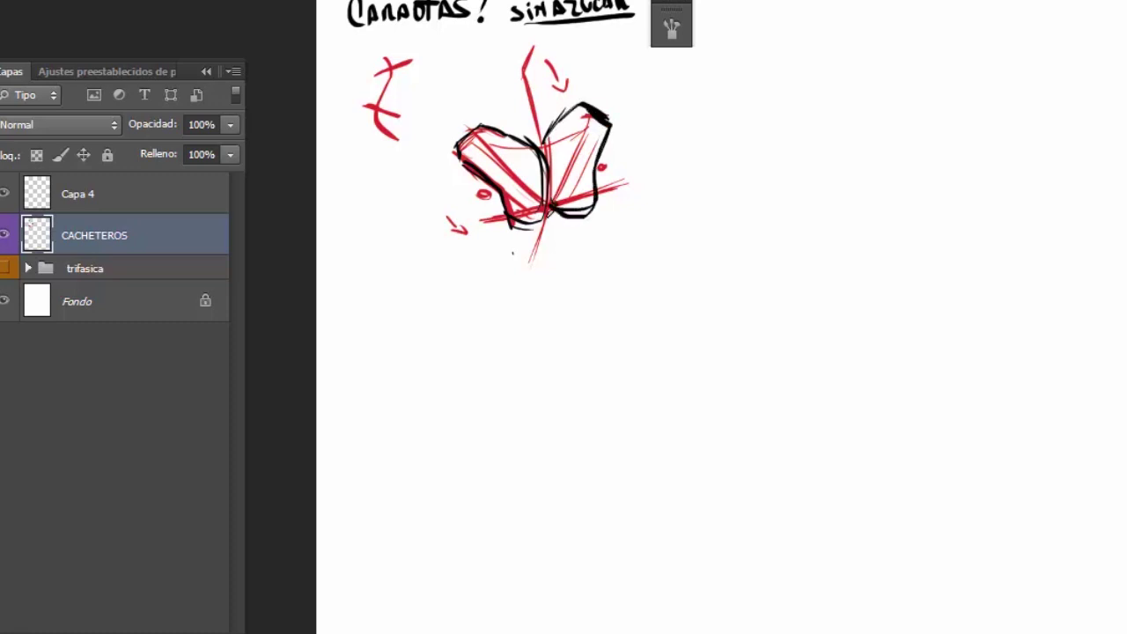
drag(475, 125, 521, 143)
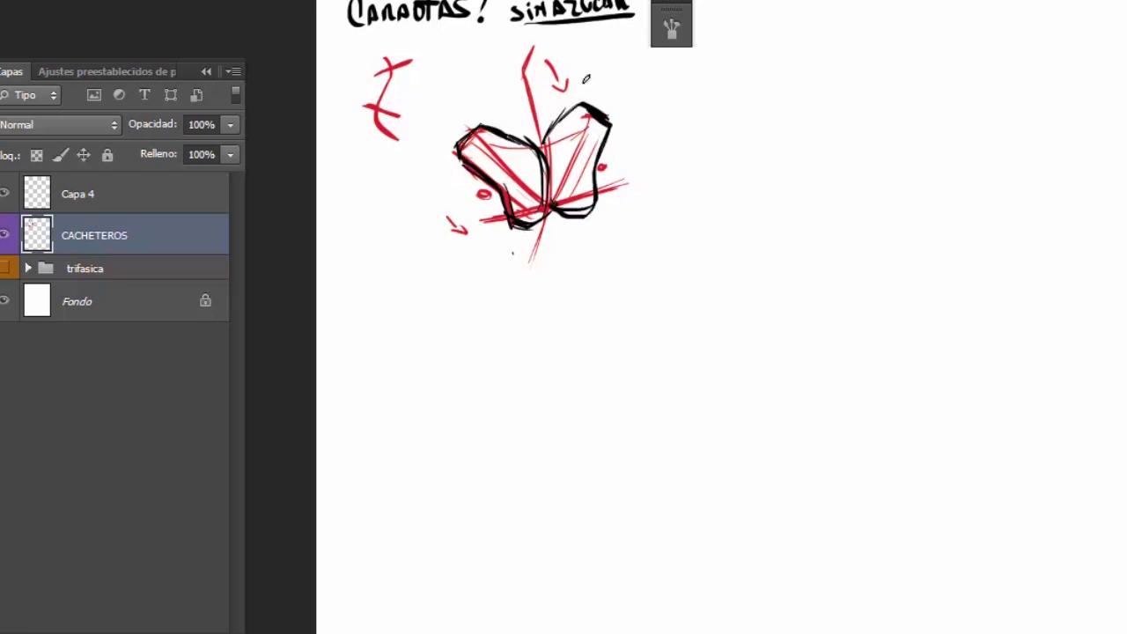
Step: Underline 'Caraotas!' and add a black dot on the left lobe
drag(586, 79, 531, 146)
drag(334, 88, 450, 98)
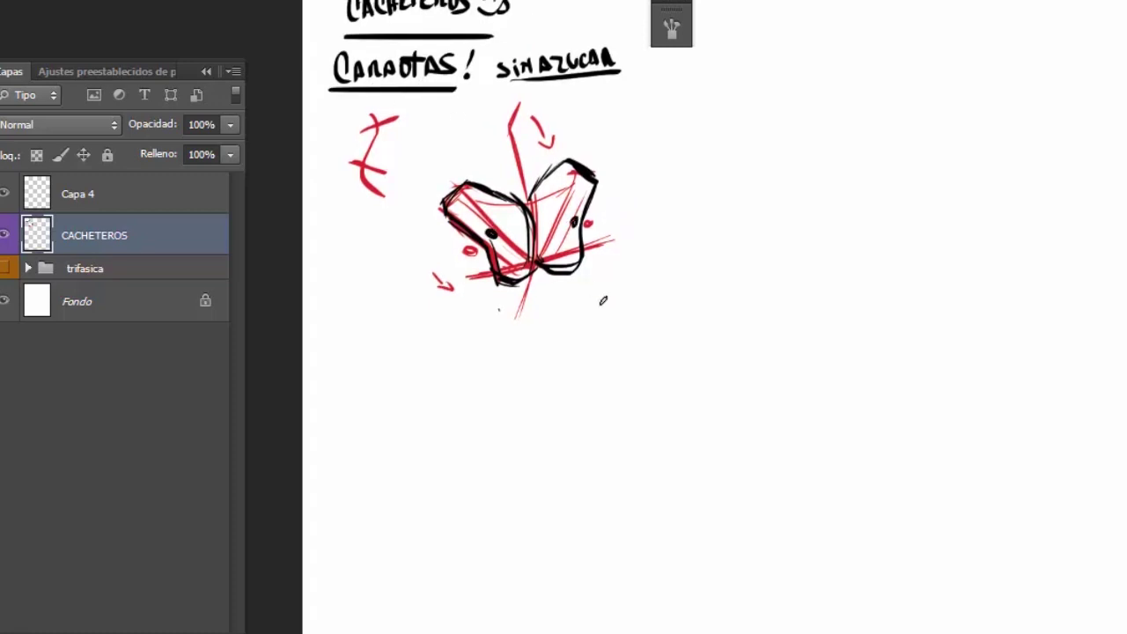
drag(604, 299, 701, 211)
drag(558, 165, 567, 173)
Step: Draw black thigh lines down from both lobes and a long centre arrow
mouse_move(695, 141)
mouse_down()
mouse_move(711, 138)
mouse_move(656, 189)
mouse_up()
key(alt+bracketright)
drag(590, 227, 578, 352)
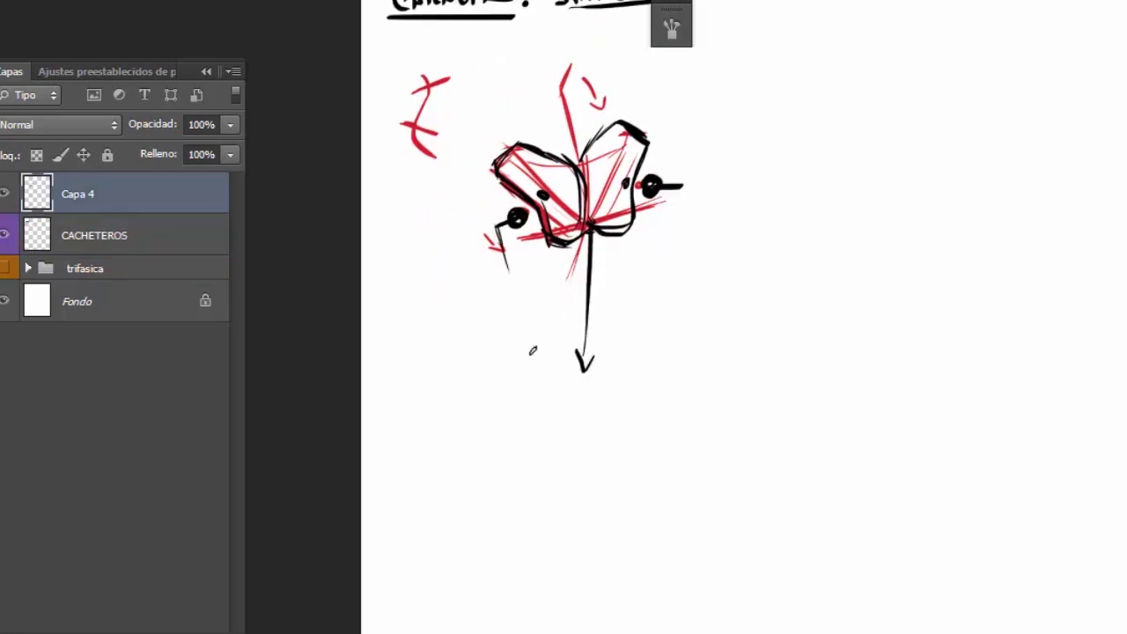
drag(496, 225, 577, 471)
drag(684, 192, 619, 402)
mouse_move(575, 454)
mouse_down()
mouse_move(568, 402)
mouse_move(636, 379)
mouse_move(515, 392)
mouse_up()
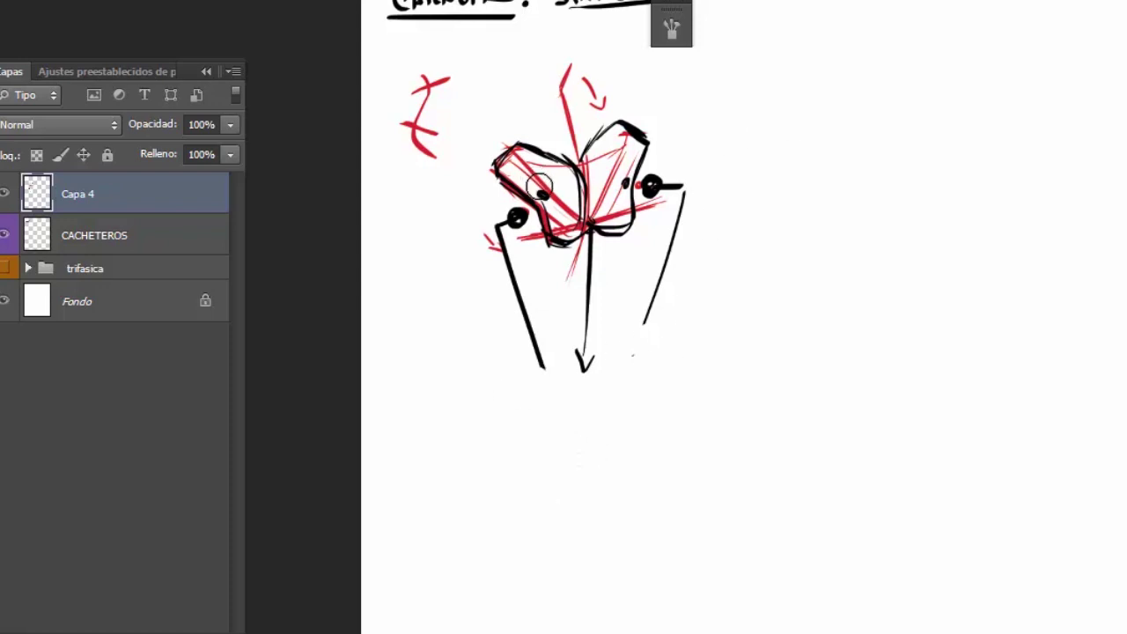
drag(589, 143, 578, 204)
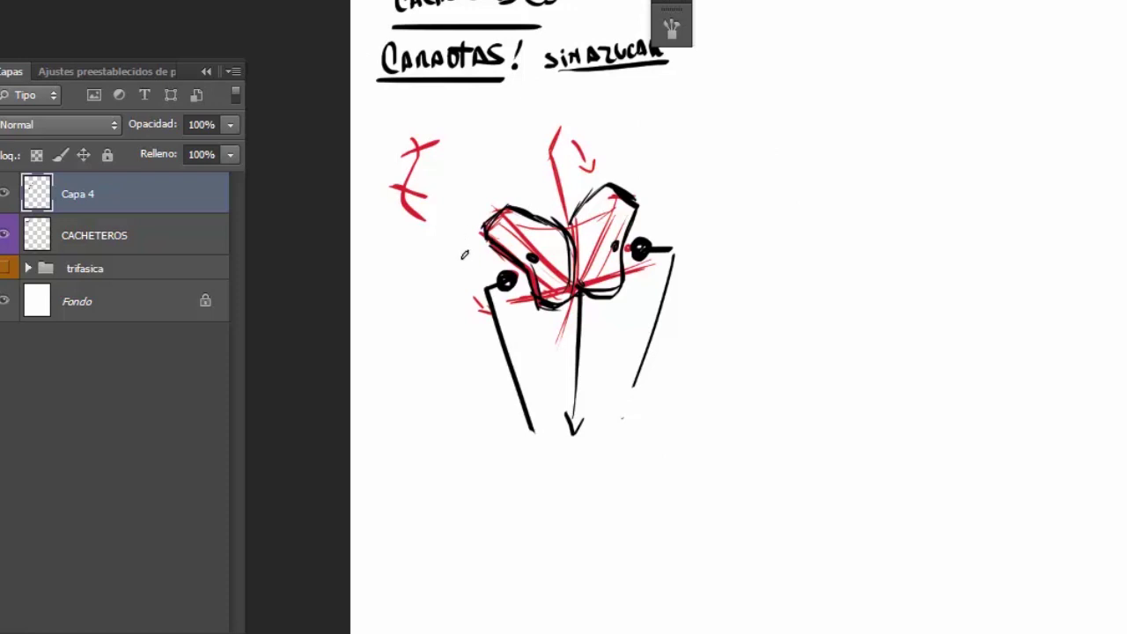
Step: Add a thin red guide line left of the drawing, retrying it several times
drag(469, 180, 463, 222)
key(ctrl+z)
drag(467, 180, 454, 227)
key(ctrl+z)
drag(457, 178, 449, 303)
key(ctrl+z)
click(450, 232)
Step: Draw red outer hip contours on both sides and redraw the black right-leg line
drag(457, 279, 545, 467)
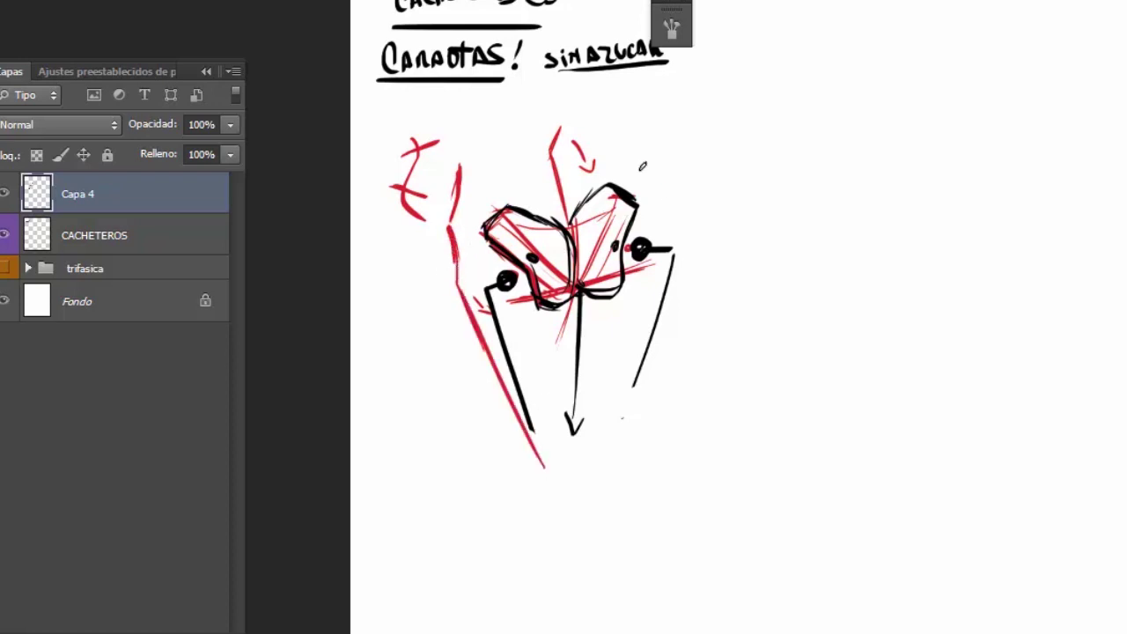
mouse_move(602, 130)
mouse_down()
mouse_move(602, 104)
mouse_move(685, 227)
mouse_up()
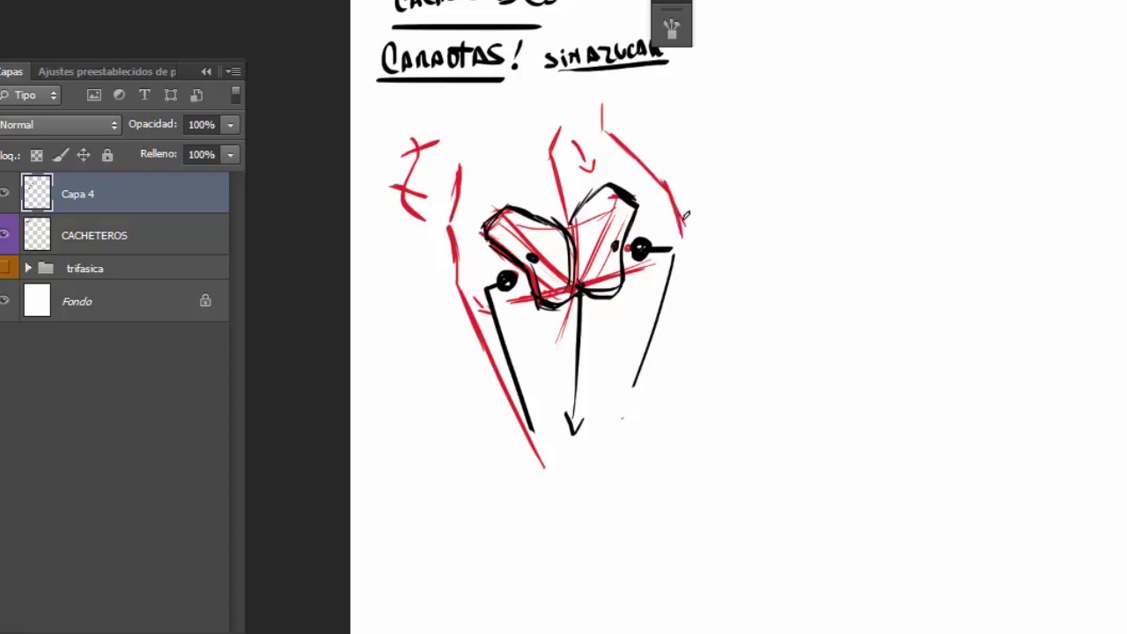
mouse_move(655, 174)
mouse_down()
mouse_move(690, 240)
mouse_move(685, 352)
mouse_move(647, 409)
mouse_up()
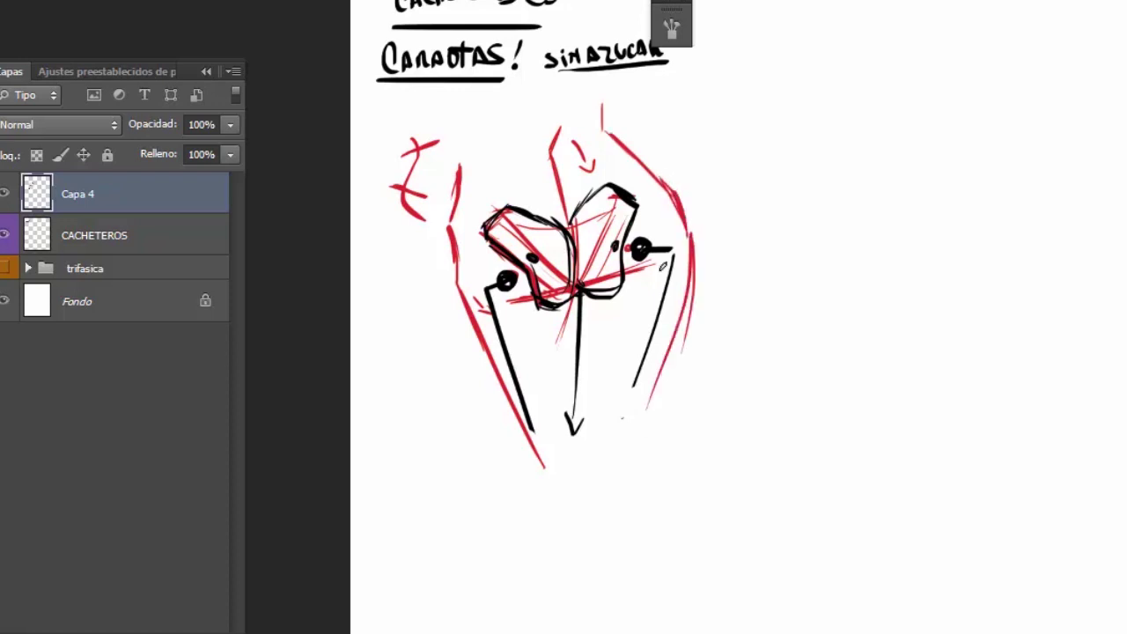
key(ctrl+z)
drag(662, 254, 633, 362)
drag(545, 191, 498, 181)
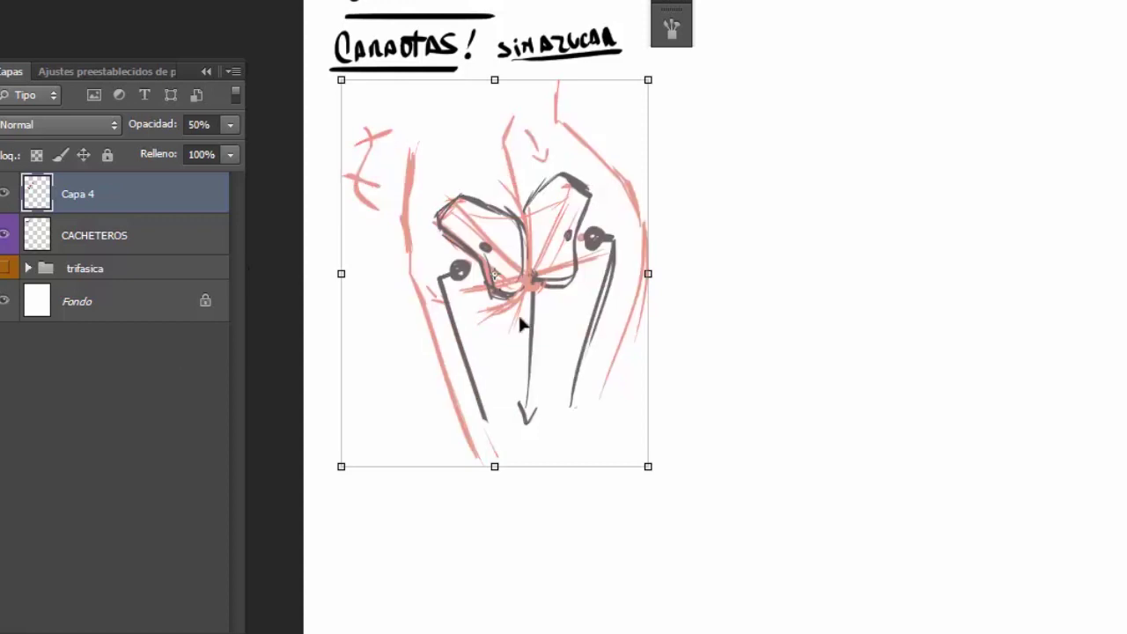
Step: On a new layer, ink the black centre curve and the crease toward the right hip
key(Return)
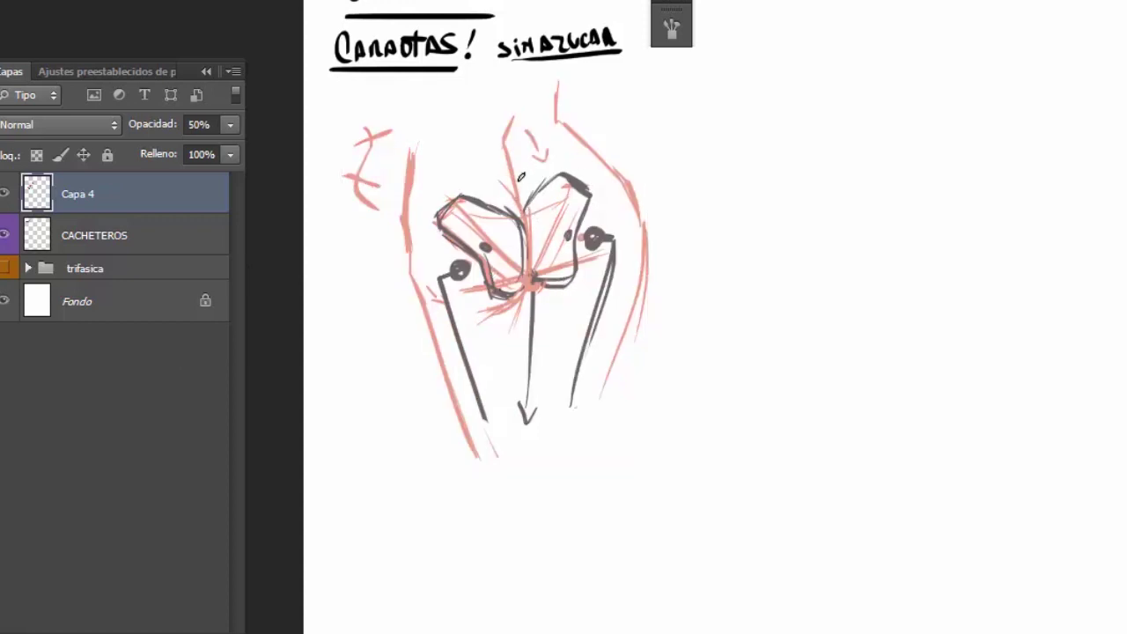
key(ctrl+shift+alt+n)
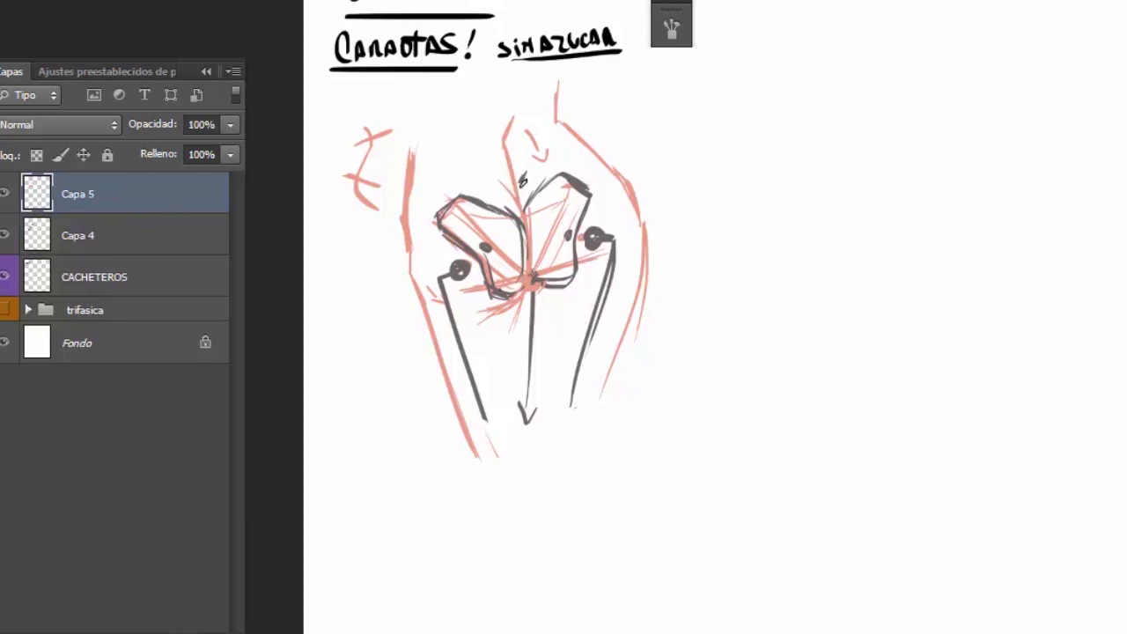
drag(507, 176, 524, 293)
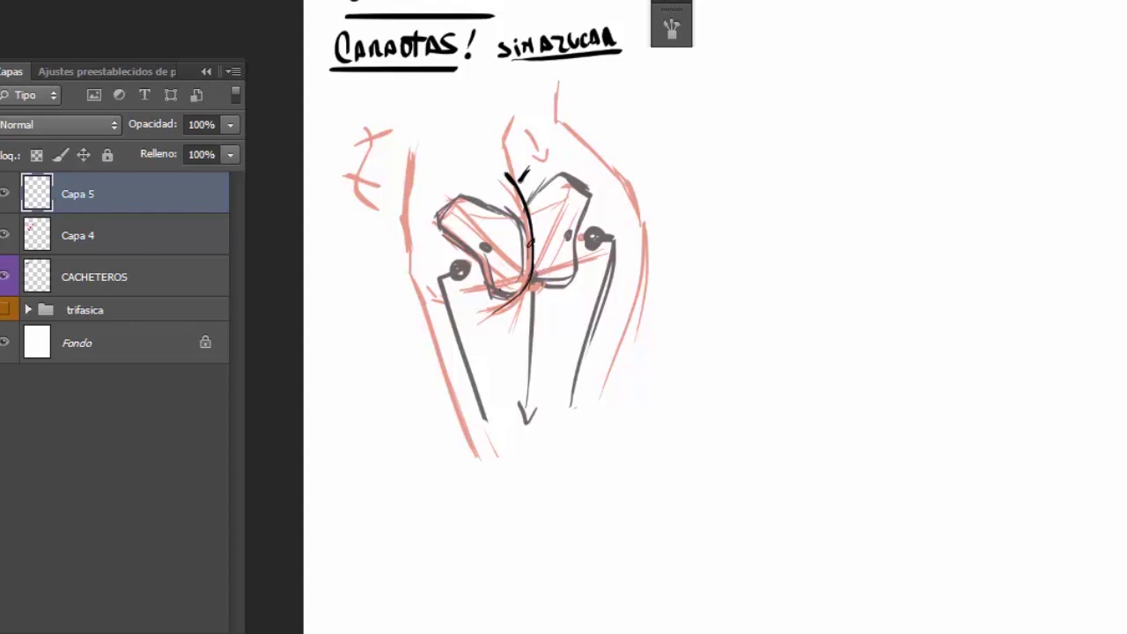
drag(527, 264, 505, 301)
drag(530, 280, 610, 259)
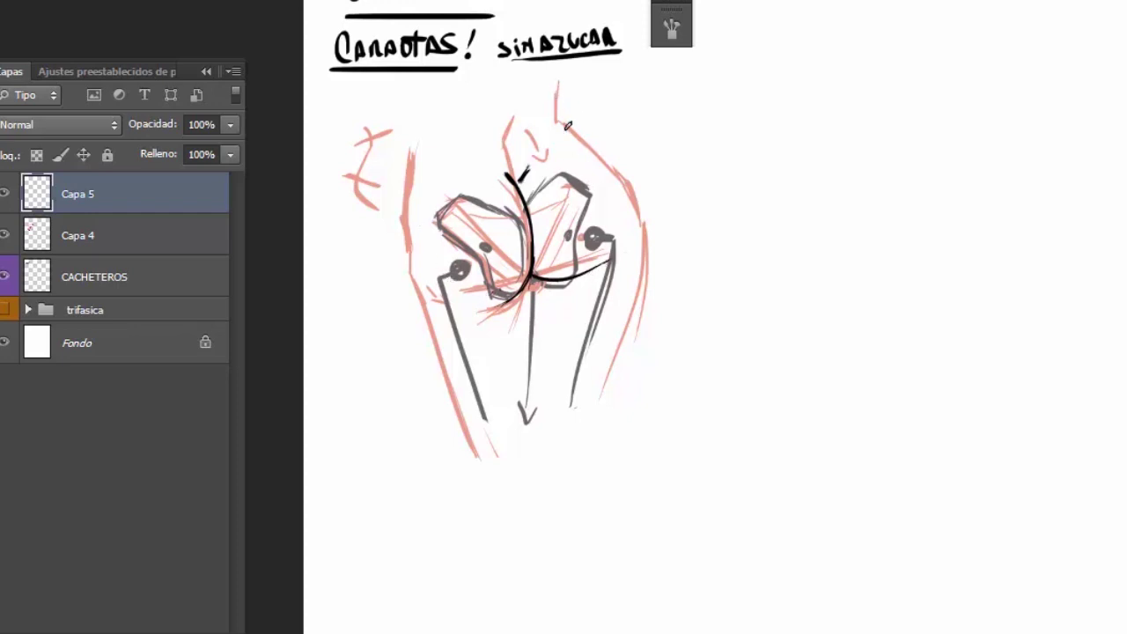
Step: Ink the right hip's long outer outline in black, retrying until it's clean
mouse_move(561, 92)
mouse_down()
mouse_move(622, 180)
mouse_move(621, 335)
mouse_up()
key(ctrl+z)
drag(591, 161, 617, 345)
key(ctrl+z)
mouse_move(597, 149)
mouse_down()
mouse_move(607, 371)
mouse_move(625, 311)
mouse_up()
key(ctrl+z)
Step: Ink the centre line between the legs and the left outer contour, then hide Capa 4
key(ctrl+z)
drag(595, 151, 602, 361)
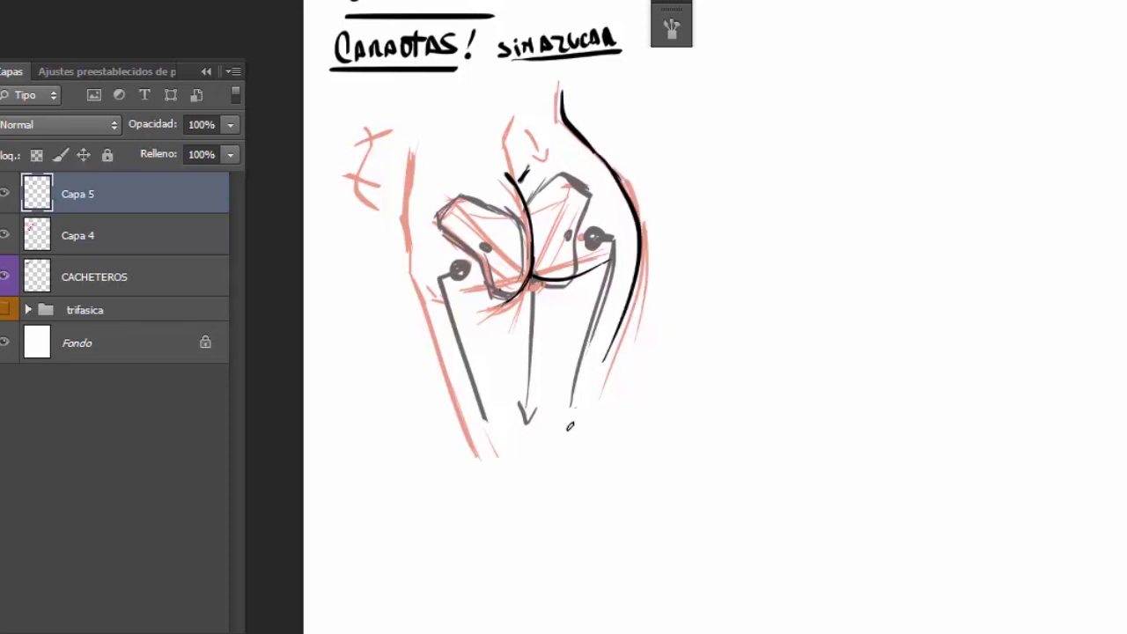
drag(531, 284, 537, 390)
mouse_move(536, 341)
mouse_down()
mouse_move(531, 454)
mouse_move(523, 447)
mouse_up()
key(ctrl+z)
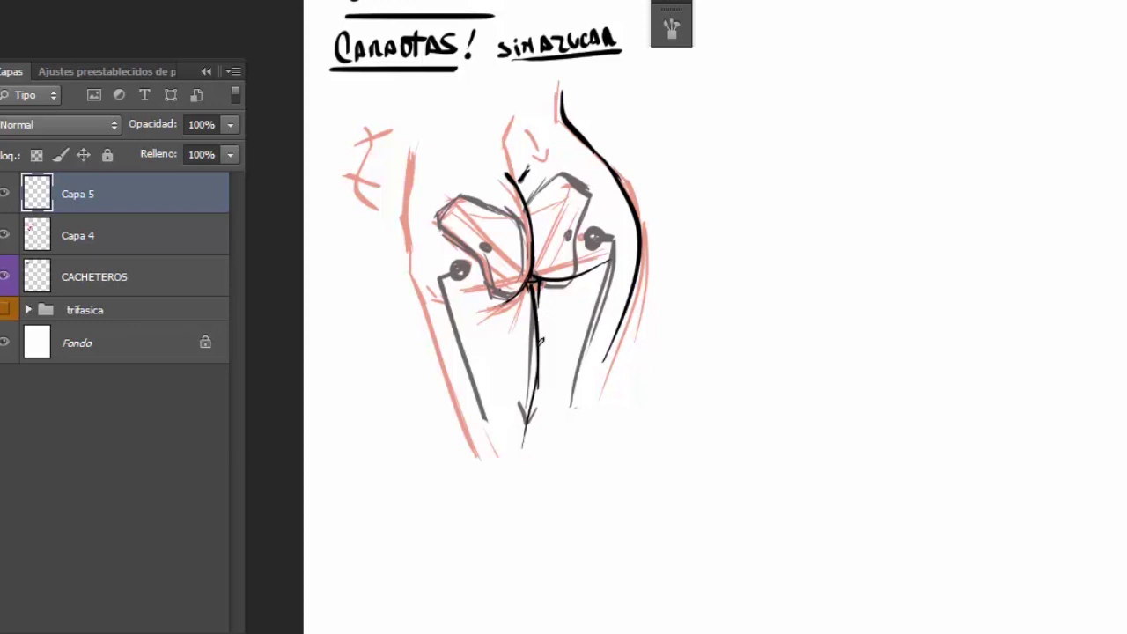
drag(533, 284, 534, 484)
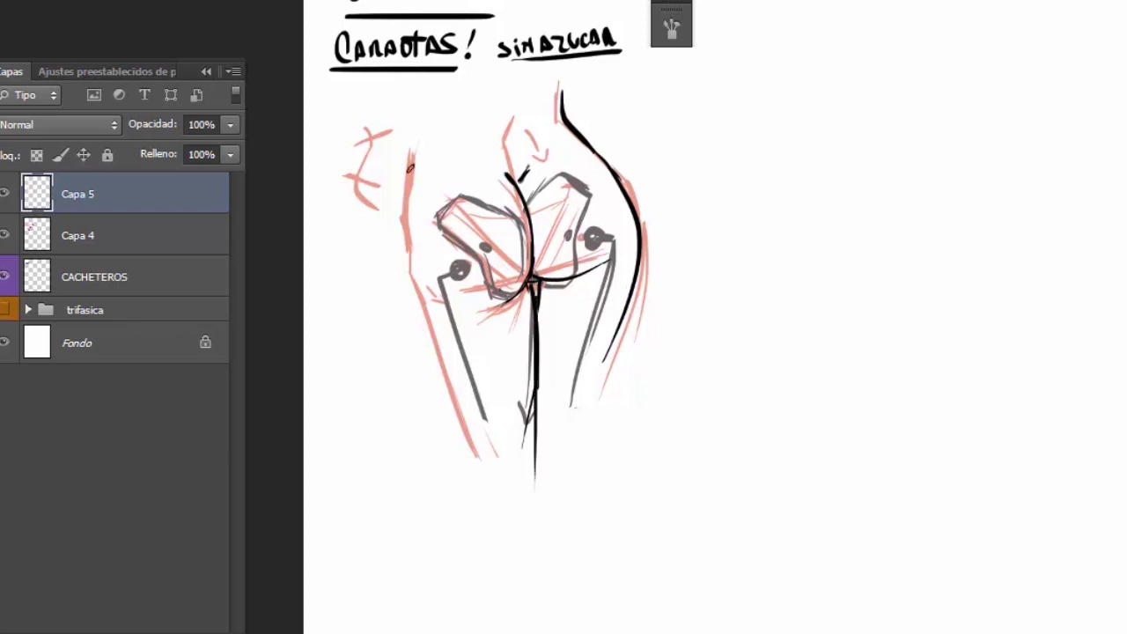
mouse_move(419, 114)
mouse_down()
mouse_move(410, 204)
mouse_move(486, 449)
mouse_up()
click(4, 235)
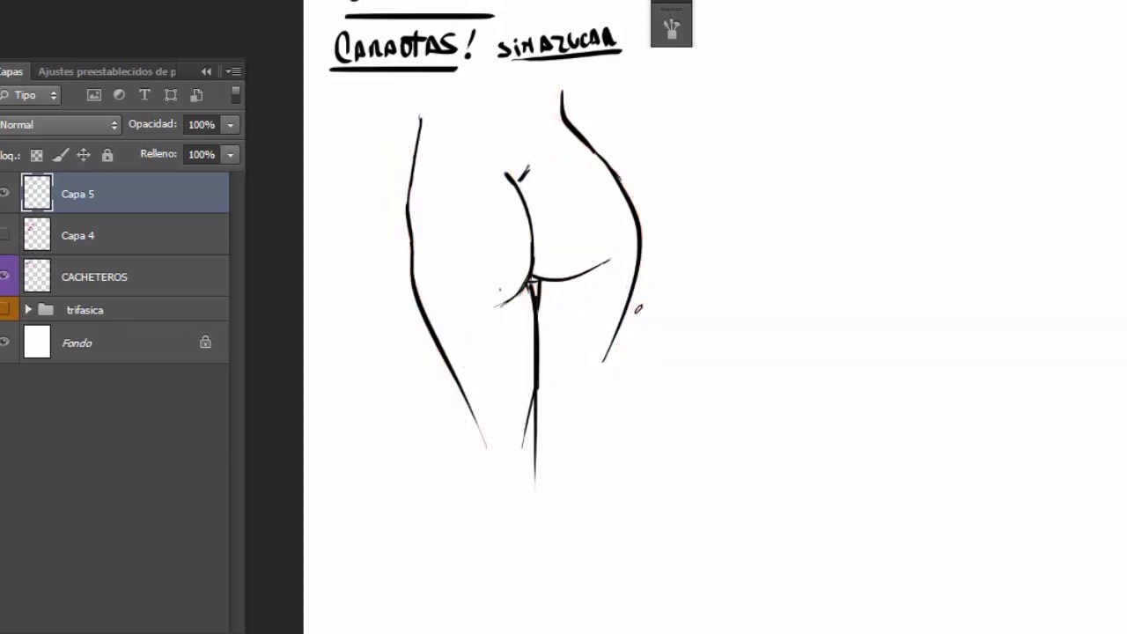
Step: Erase stray line ends at the bottom of the first view
key(e)
drag(518, 393, 518, 453)
click(535, 456)
mouse_move(602, 450)
mouse_down()
mouse_move(563, 361)
mouse_move(616, 361)
mouse_up()
Step: Draw a red guide curve for the next view and begin transforming it
key(b)
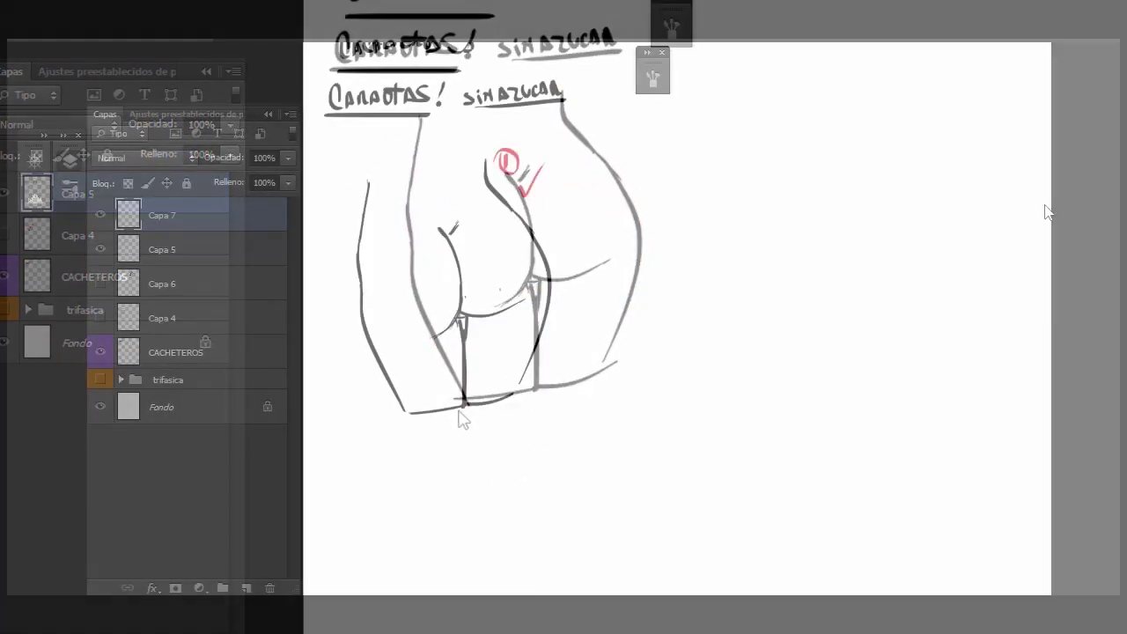
drag(870, 81, 768, 235)
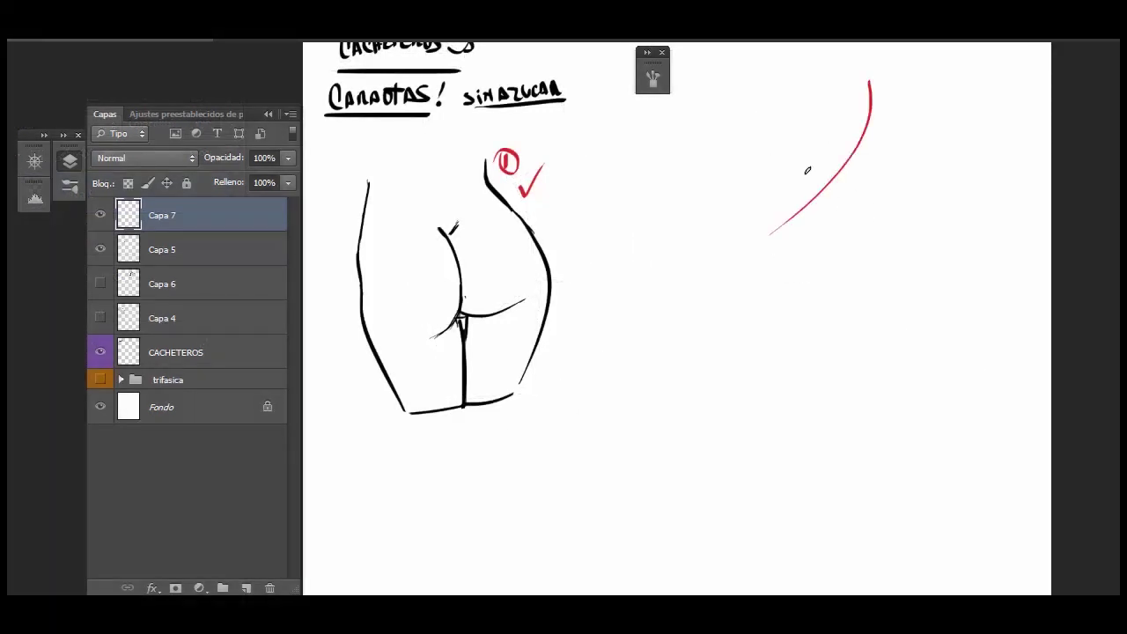
key(ctrl+t)
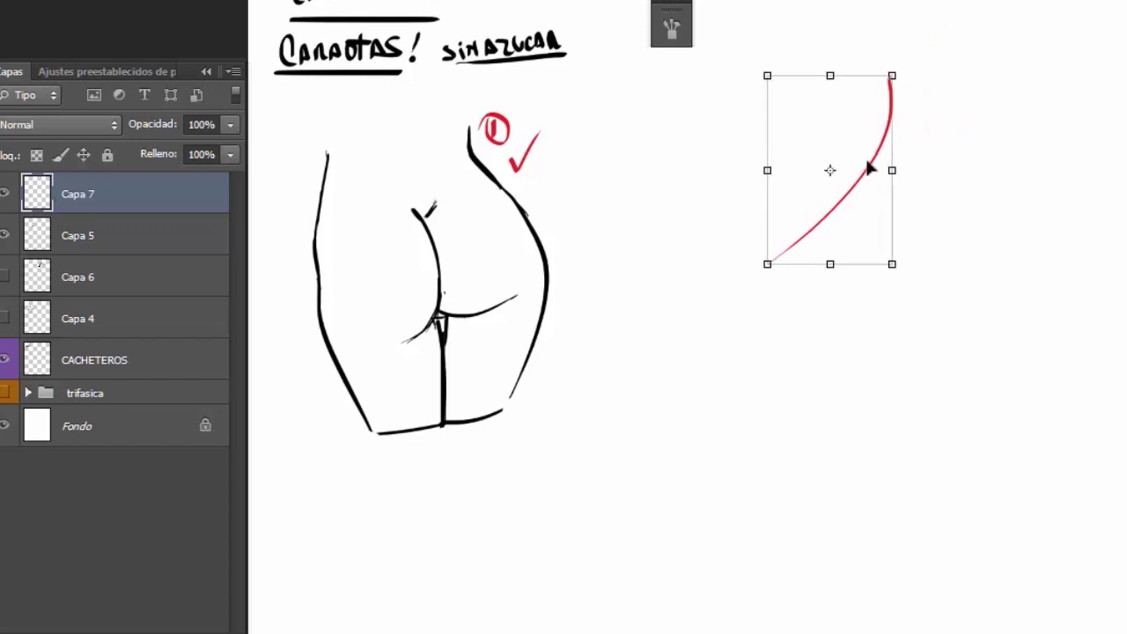
Step: Sketch red crossing guide lines and the construction loop for the second view
key(Return)
mouse_move(793, 200)
mouse_down()
mouse_move(915, 159)
mouse_move(953, 169)
mouse_up()
drag(764, 211, 946, 173)
mouse_move(863, 174)
mouse_down()
mouse_move(973, 132)
mouse_move(920, 60)
mouse_move(861, 186)
mouse_up()
drag(921, 62, 891, 126)
drag(964, 69, 949, 173)
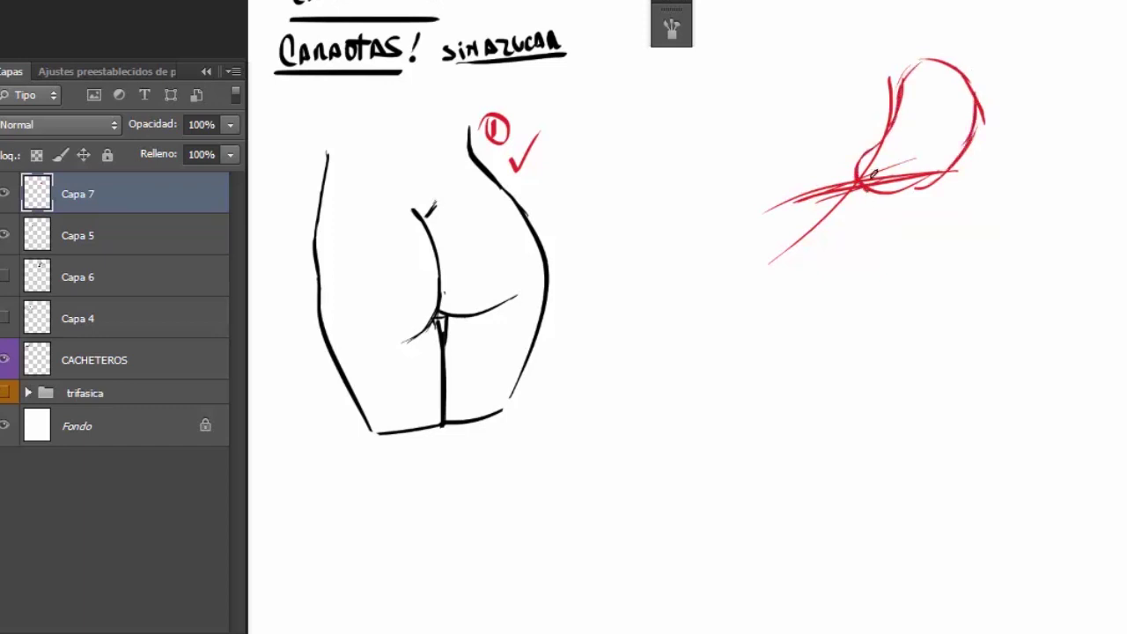
mouse_move(891, 81)
mouse_down()
mouse_move(896, 124)
mouse_move(842, 105)
mouse_move(839, 151)
mouse_up()
Step: Reinforce the red loop, add more guide lines and a small sketch at the top
mouse_move(840, 102)
mouse_down()
mouse_move(826, 165)
mouse_move(847, 201)
mouse_up()
mouse_move(831, 132)
mouse_down()
mouse_move(855, 196)
mouse_move(893, 130)
mouse_move(1027, 197)
mouse_up()
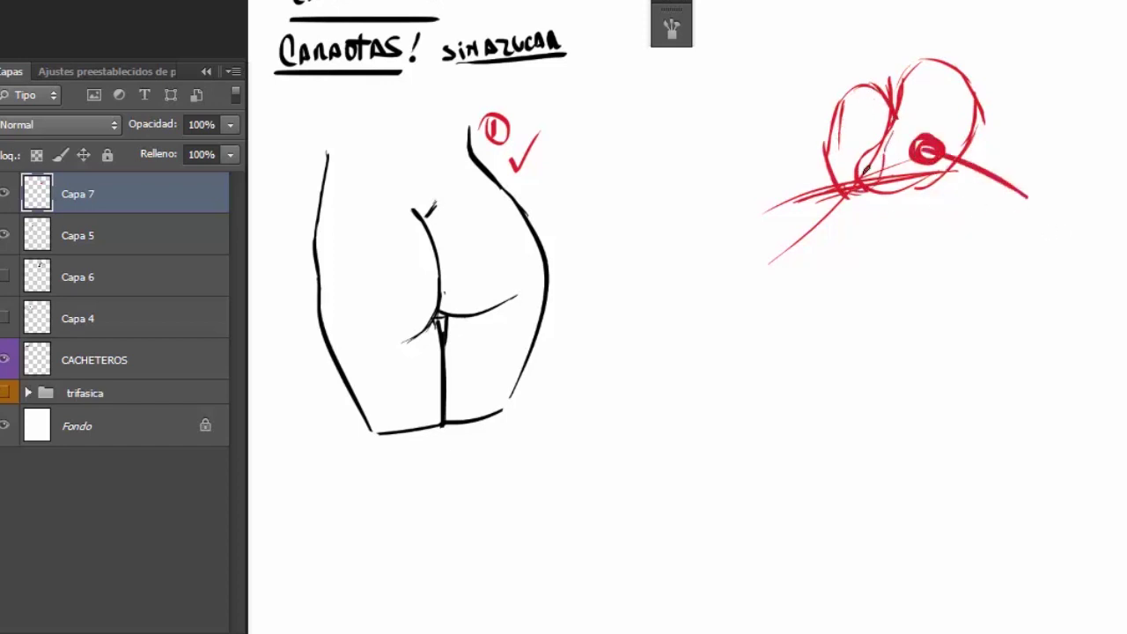
mouse_move(838, 142)
mouse_down()
mouse_move(919, 141)
mouse_move(958, 199)
mouse_up()
drag(880, 155, 991, 215)
drag(862, 9, 896, 132)
mouse_move(753, 18)
mouse_down()
mouse_move(759, 73)
mouse_move(764, 29)
mouse_move(748, 80)
mouse_move(787, 53)
mouse_move(783, 7)
mouse_move(760, 73)
mouse_up()
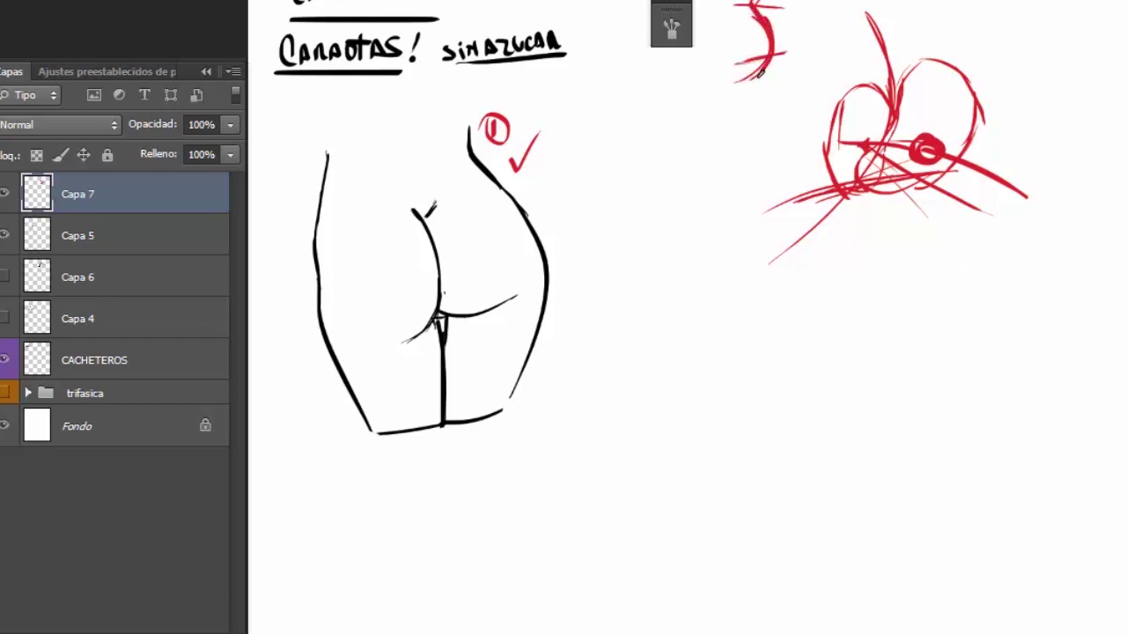
mouse_move(784, 8)
mouse_down()
mouse_move(761, 9)
mouse_move(757, 64)
mouse_move(793, 43)
mouse_up()
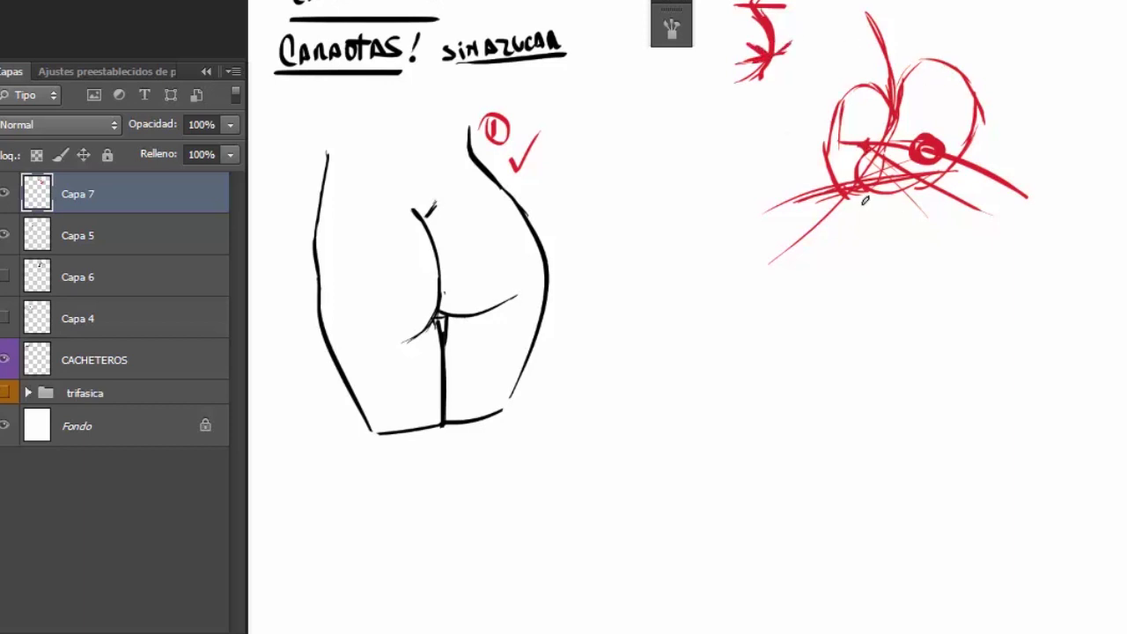
Step: Start inking the second view in black along its right and left sides
drag(969, 58, 991, 141)
mouse_move(993, 86)
mouse_down()
mouse_move(981, 142)
mouse_move(1033, 162)
mouse_up()
drag(991, 123, 1056, 194)
mouse_move(891, 55)
mouse_down()
mouse_move(841, 118)
mouse_move(841, 148)
mouse_up()
mouse_move(881, 35)
mouse_down()
mouse_move(893, 63)
mouse_move(836, 132)
mouse_move(841, 186)
mouse_up()
mouse_move(836, 115)
mouse_down()
mouse_move(897, 216)
mouse_move(914, 210)
mouse_move(965, 238)
mouse_up()
Step: Thicken the second view's left and lower black outlines
mouse_move(910, 215)
mouse_down()
mouse_move(1001, 251)
mouse_move(1051, 204)
mouse_up()
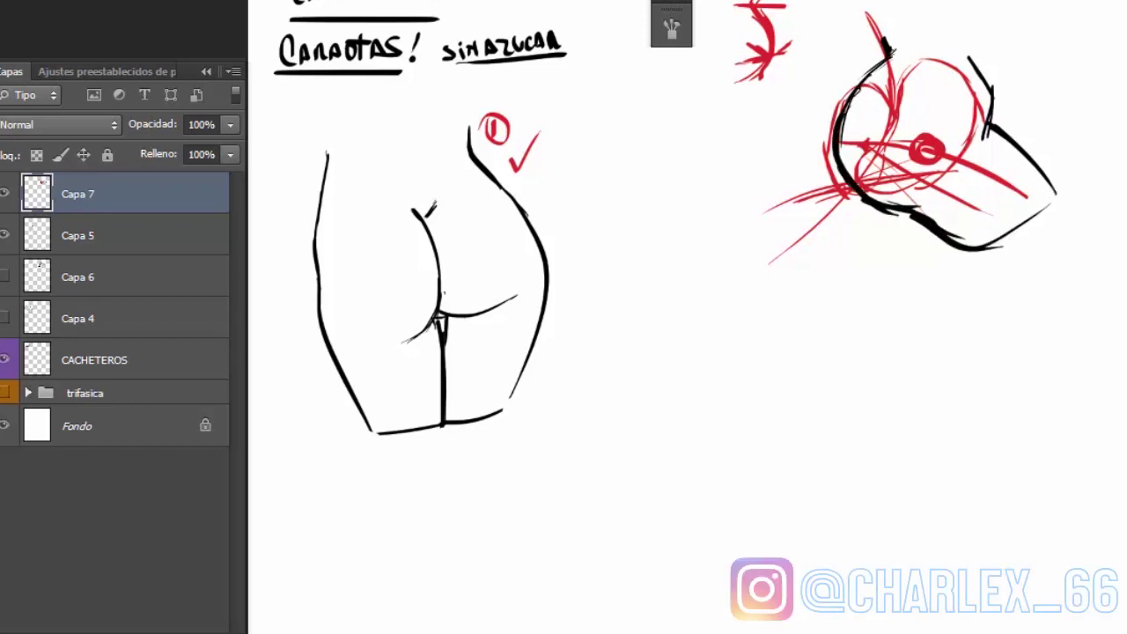
mouse_move(828, 101)
mouse_down()
mouse_move(811, 118)
mouse_move(808, 157)
mouse_move(845, 206)
mouse_up()
mouse_move(806, 120)
mouse_down()
mouse_move(872, 219)
mouse_move(906, 245)
mouse_up()
drag(858, 213, 954, 247)
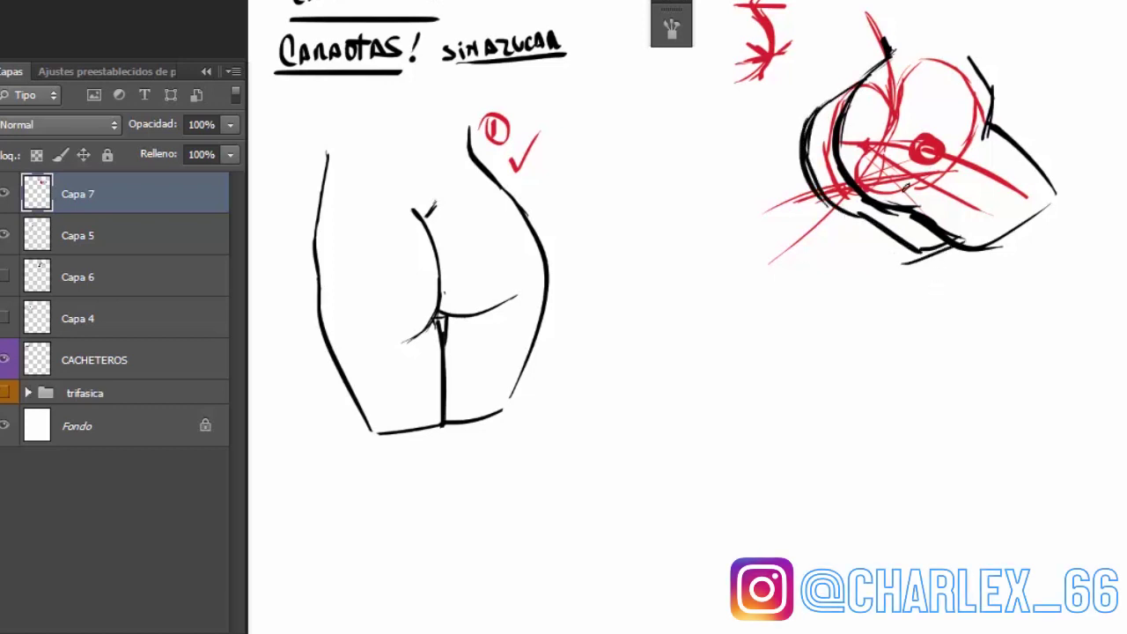
Step: Shift the rough drawing into place, add Capa 8, and ink the back contour
key(ctrl+t)
drag(951, 110, 876, 194)
key(Return)
key(ctrl+shift+alt+n)
drag(935, 72, 912, 211)
mouse_move(893, 148)
mouse_down()
mouse_move(916, 212)
mouse_move(976, 283)
mouse_up()
mouse_move(792, 106)
mouse_down()
mouse_move(809, 145)
mouse_move(765, 239)
mouse_up()
key(ctrl+z)
mouse_move(810, 148)
mouse_down()
mouse_move(749, 218)
mouse_move(806, 339)
mouse_move(867, 356)
mouse_up()
key(ctrl+z)
Step: Ink the bottom, left outer, lower and right edge contours of the second view
scroll(766, 211, up, 1)
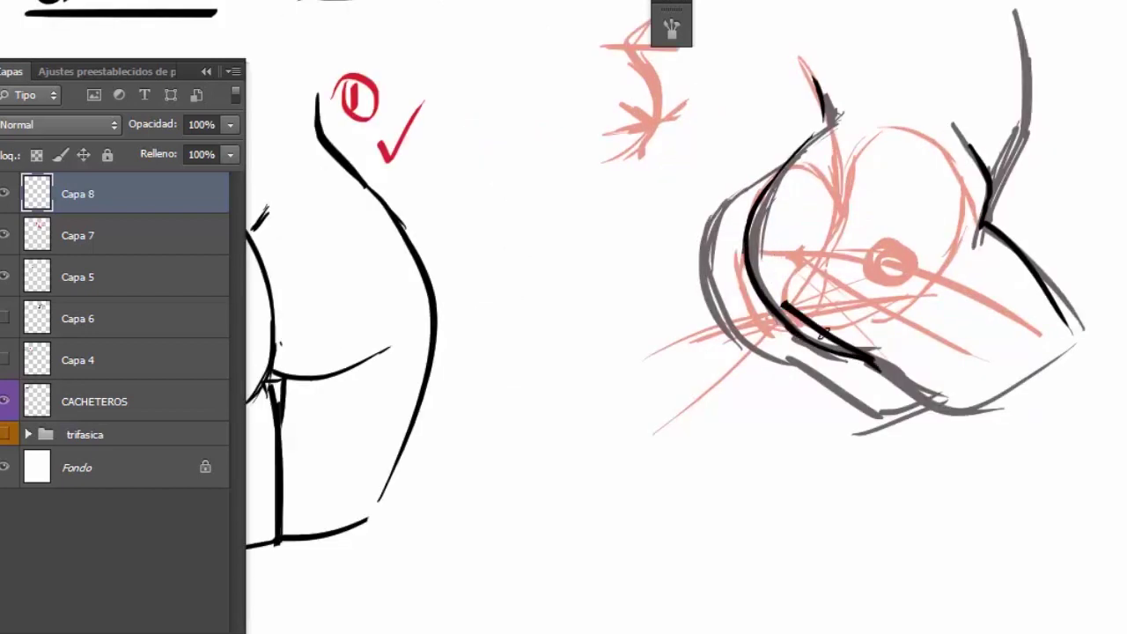
mouse_move(911, 390)
mouse_down()
mouse_move(832, 346)
mouse_move(885, 368)
mouse_up()
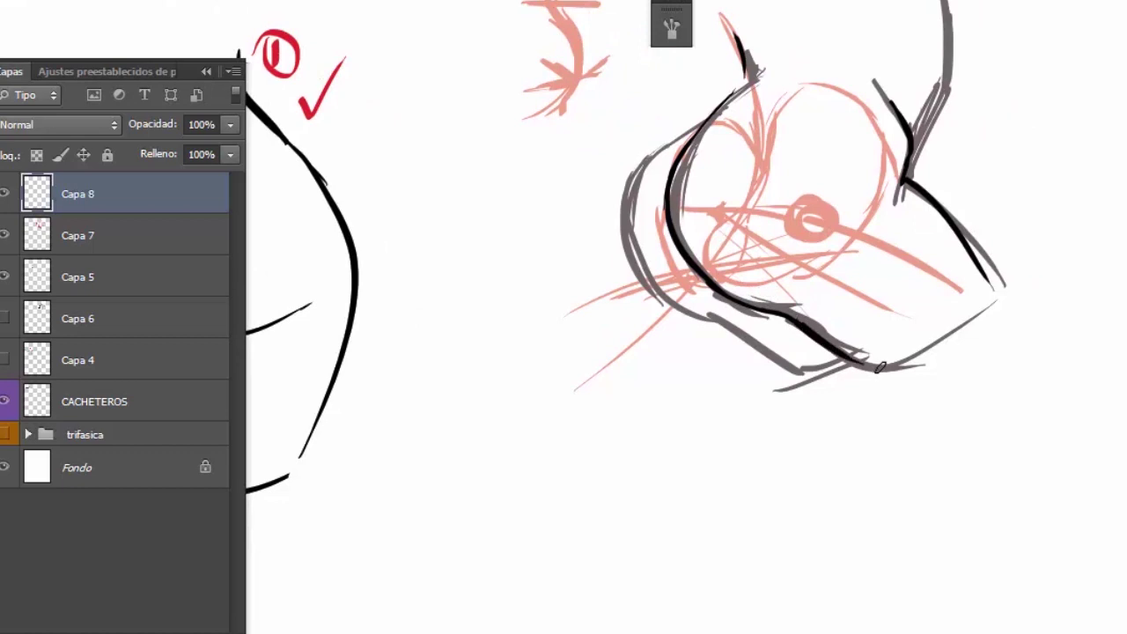
drag(990, 301, 861, 365)
mouse_move(720, 104)
mouse_down()
mouse_move(627, 217)
mouse_move(634, 283)
mouse_move(627, 204)
mouse_up()
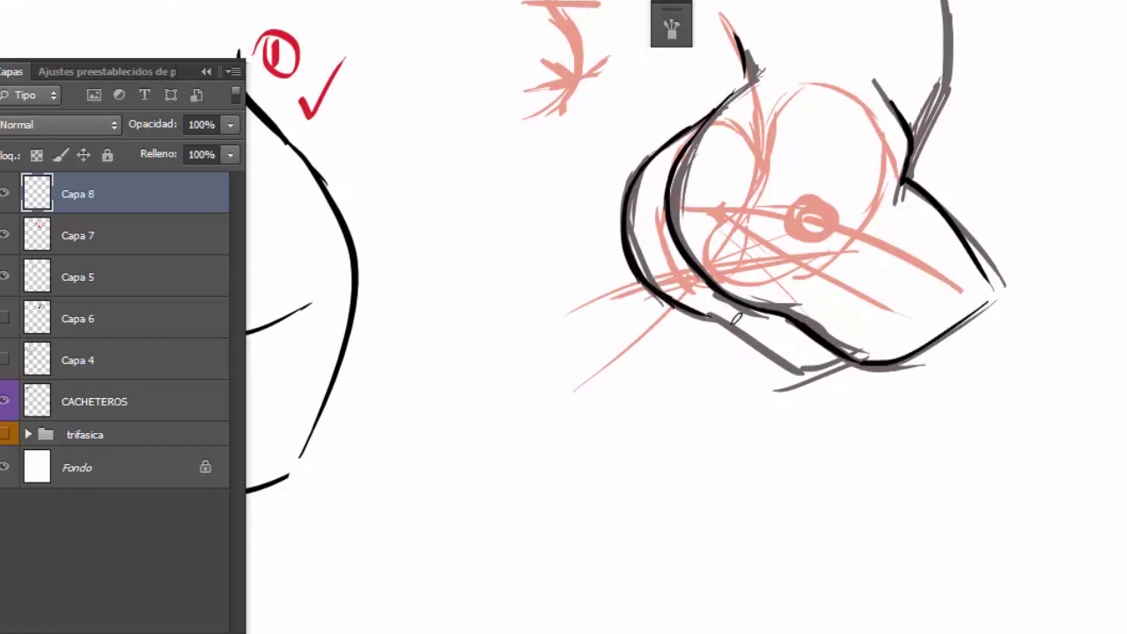
drag(715, 316, 787, 373)
drag(676, 310, 798, 373)
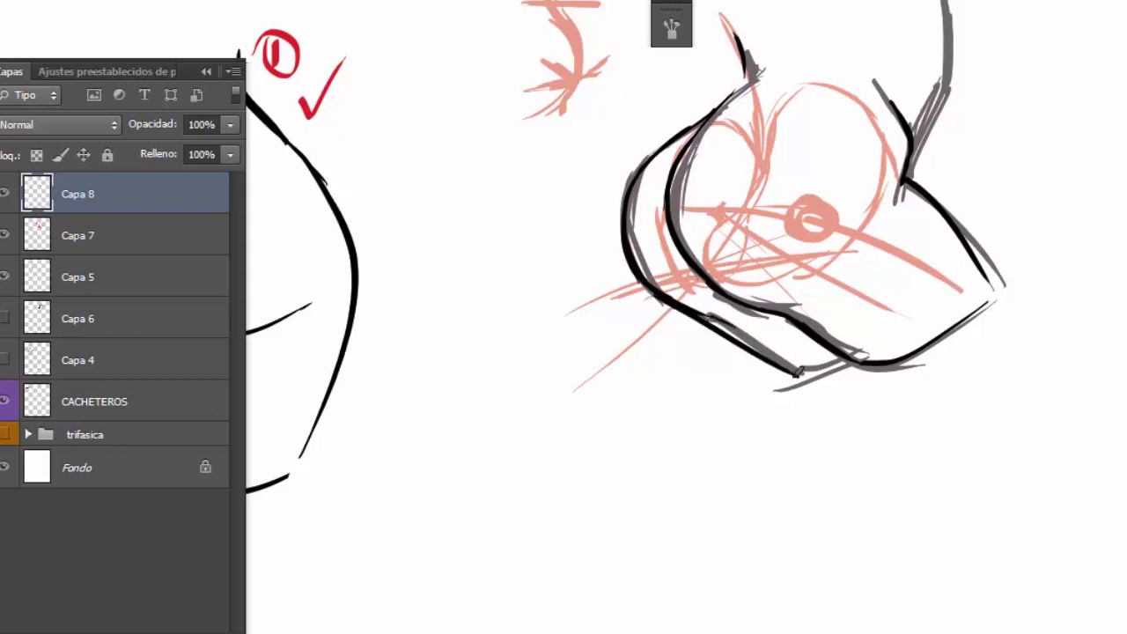
drag(775, 42, 710, 196)
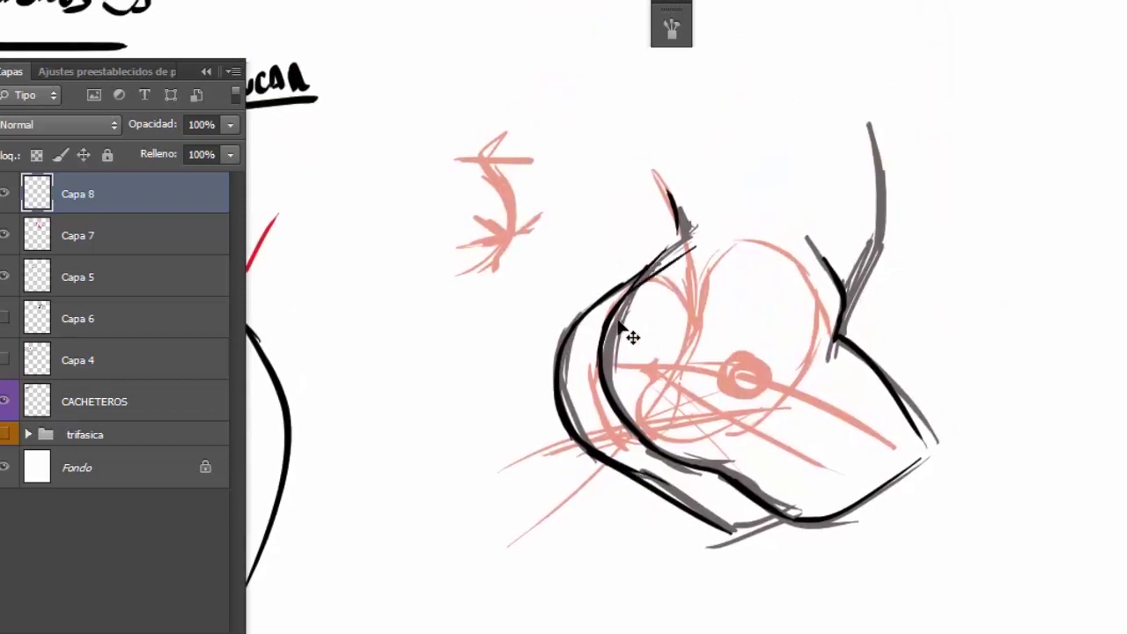
mouse_move(621, 299)
mouse_down()
mouse_move(694, 227)
mouse_move(693, 204)
mouse_up()
drag(843, 329, 868, 244)
drag(867, 139, 833, 339)
Step: Hide Capa 7, reduce the brush size, and erase the stray stroke below the outline
click(6, 235)
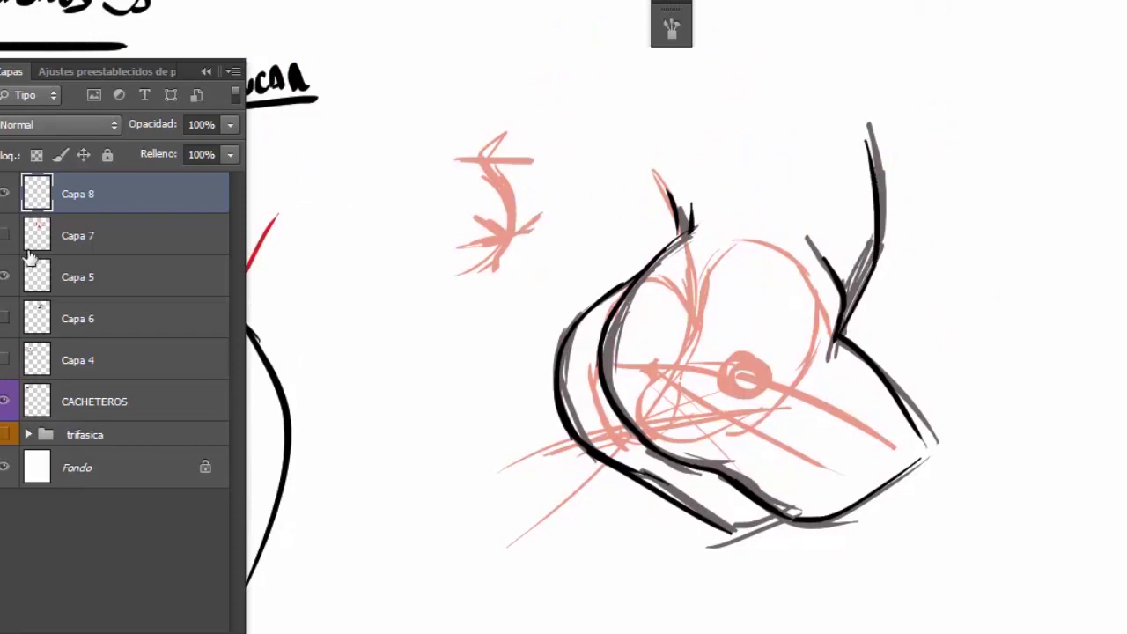
alt+click(886, 311)
key(b)
right_click(644, 420)
key(Return)
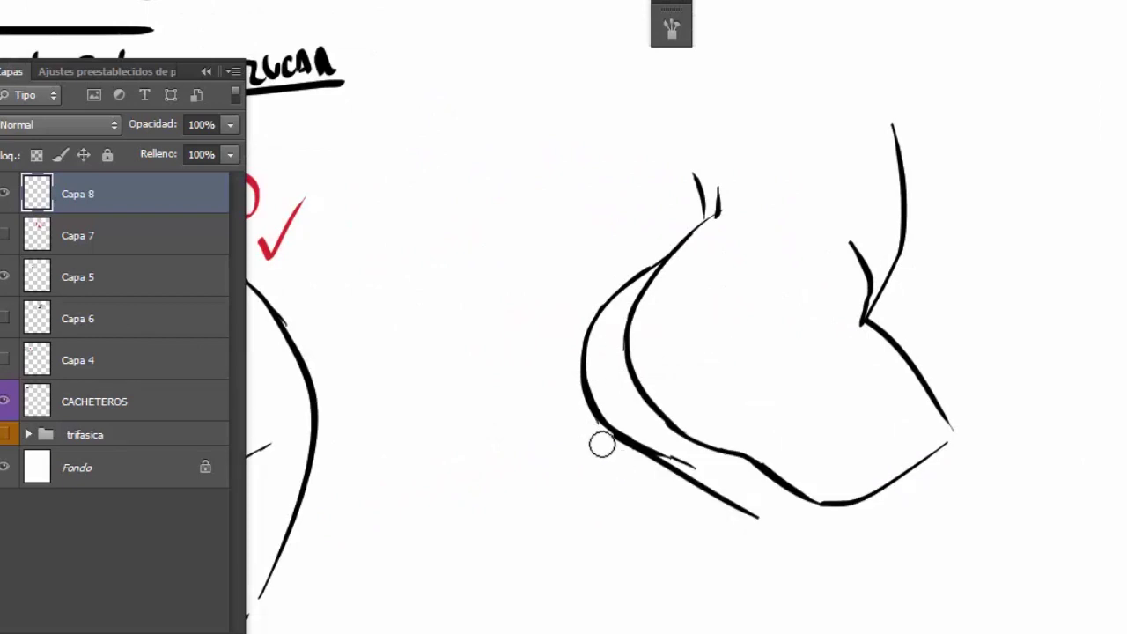
drag(643, 429, 692, 460)
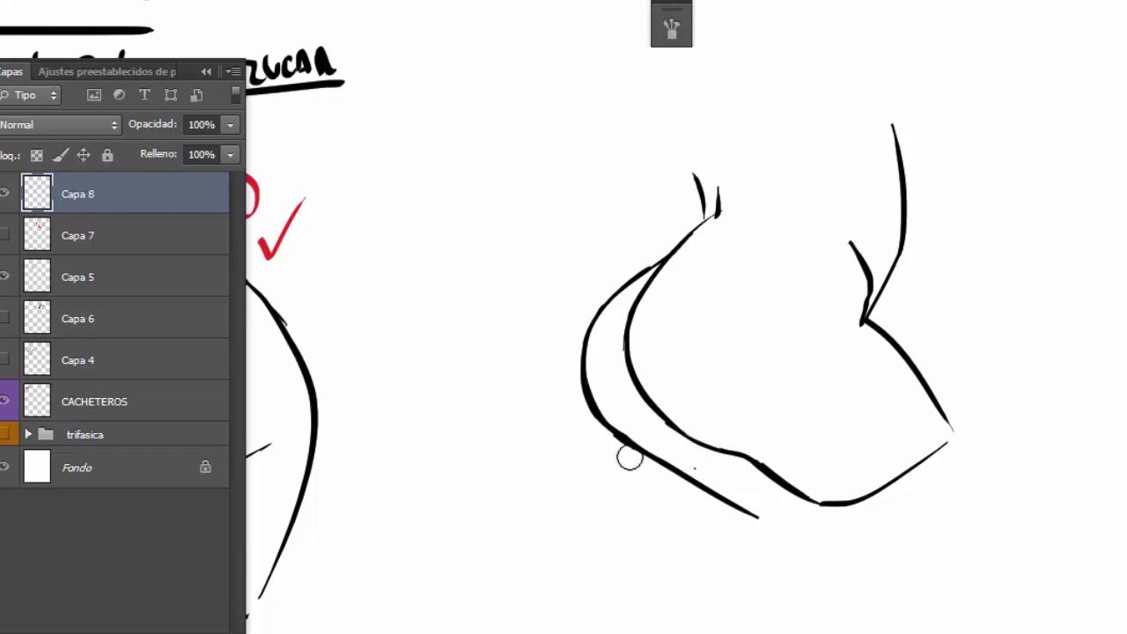
scroll(818, 360, down, 3)
scroll(818, 343, up, 1)
Step: Scale the second view down to match the first and join its bottom edge
key(ctrl+t)
mouse_move(839, 346)
mouse_down()
mouse_move(797, 400)
mouse_move(719, 430)
mouse_up()
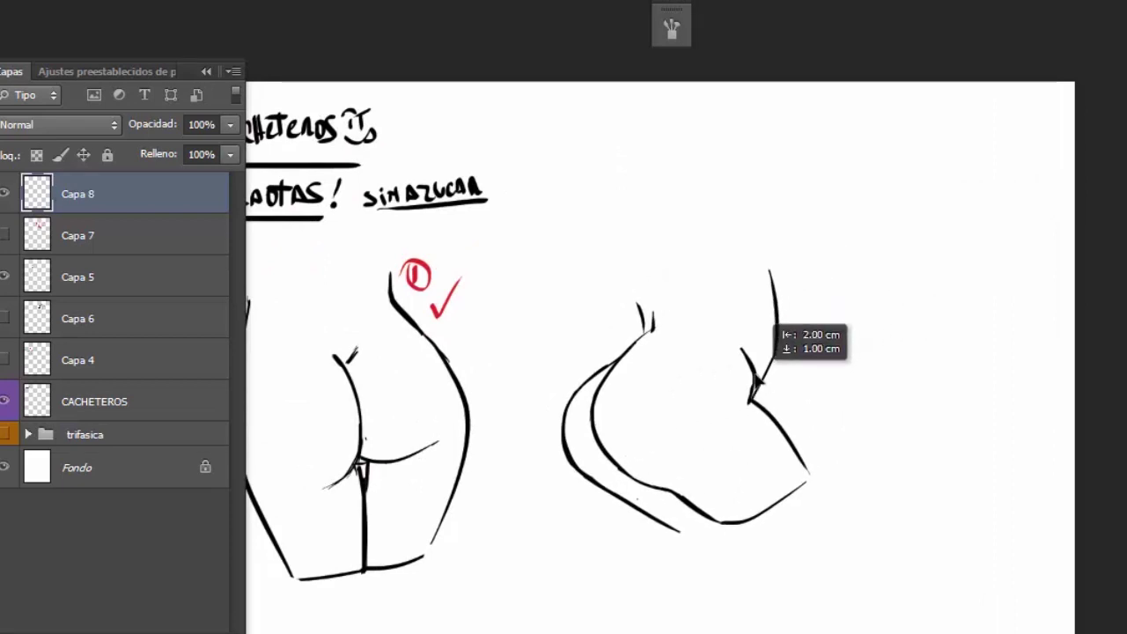
key(Return)
drag(674, 522, 736, 503)
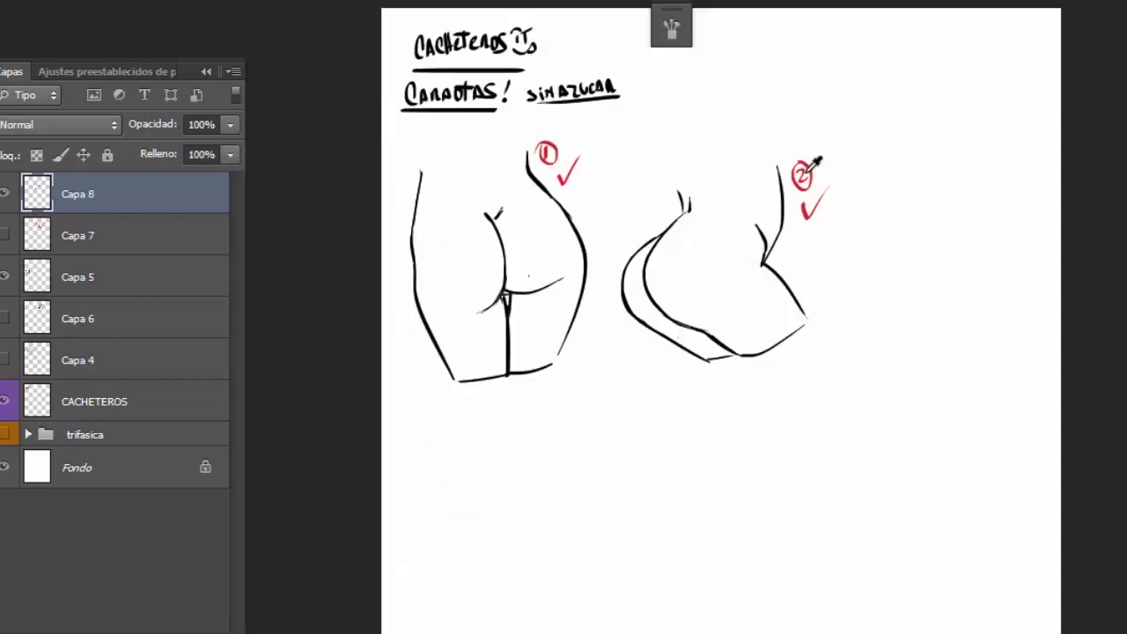
Step: On a new layer, draw a red construction box and hip circle over view 2
key(ctrl+shift+alt+n)
mouse_move(642, 238)
mouse_down()
mouse_move(733, 205)
mouse_move(787, 241)
mouse_up()
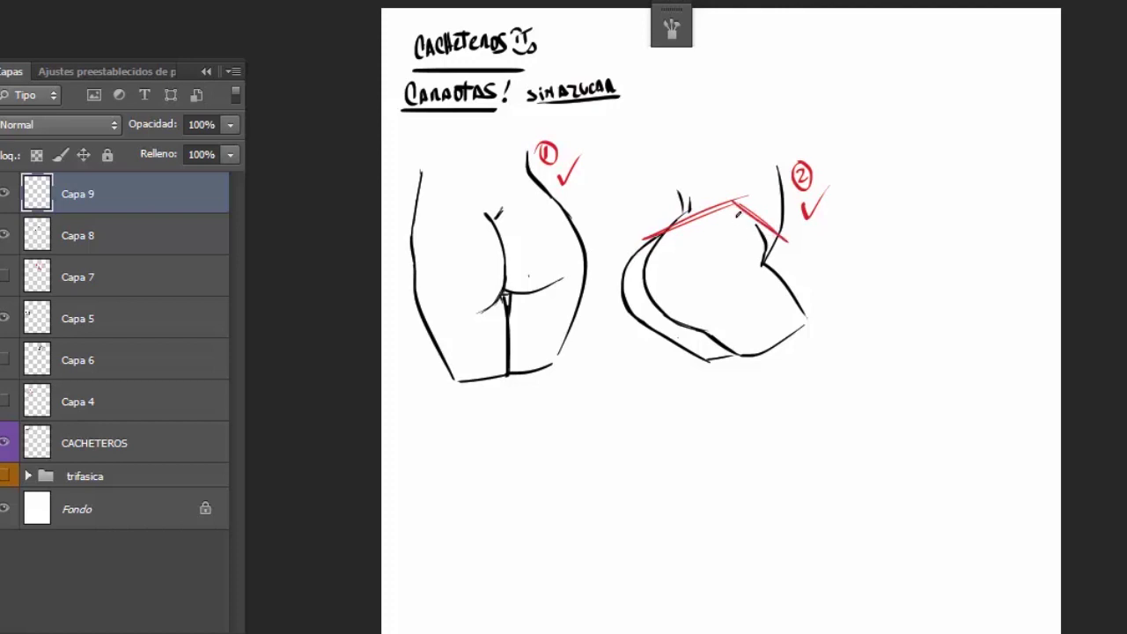
drag(644, 232, 618, 294)
drag(732, 207, 699, 304)
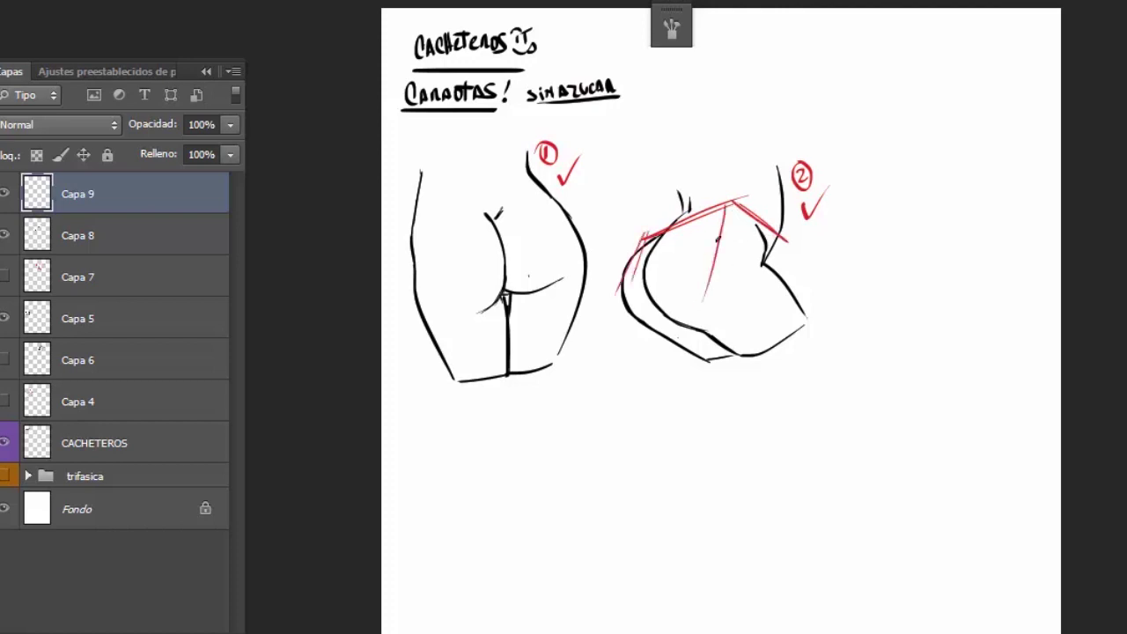
mouse_move(625, 308)
mouse_down()
mouse_move(704, 289)
mouse_move(742, 303)
mouse_move(784, 246)
mouse_up()
drag(747, 292, 787, 238)
mouse_move(623, 304)
mouse_down()
mouse_move(662, 322)
mouse_move(738, 299)
mouse_up()
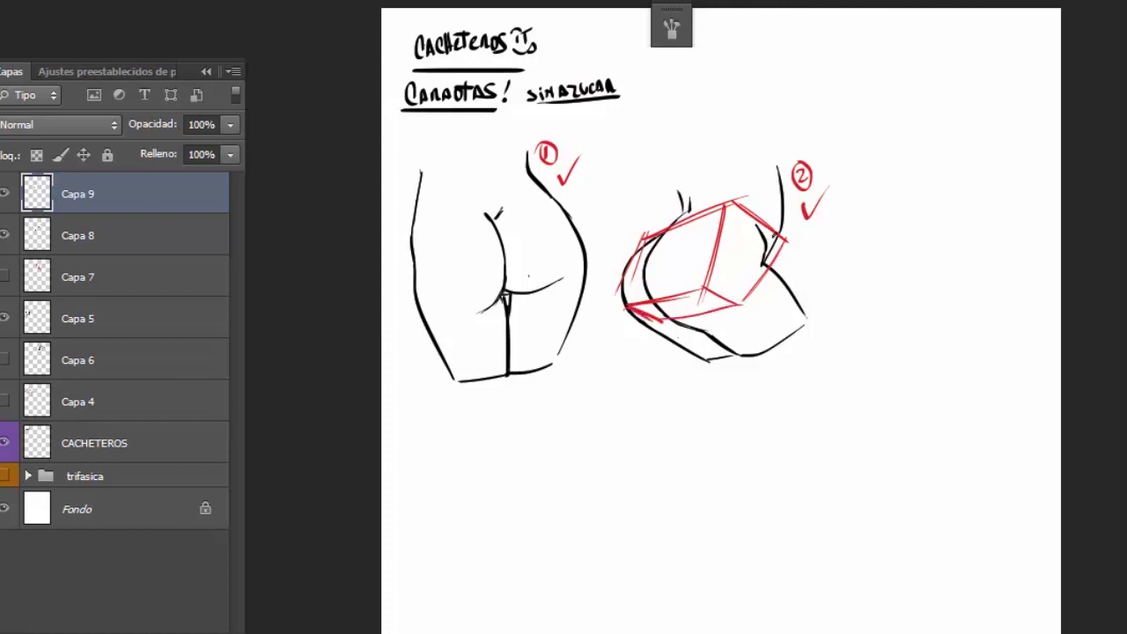
mouse_move(746, 244)
mouse_down()
mouse_move(742, 275)
mouse_move(791, 313)
mouse_up()
Step: Add red guide lines above view 2, a second hip circle, and an arrow toward view 1
drag(647, 118, 675, 208)
drag(679, 106, 704, 189)
drag(744, 123, 754, 187)
drag(773, 101, 788, 200)
drag(669, 271, 662, 274)
drag(748, 268, 768, 272)
drag(656, 203, 600, 204)
Step: Sketch a red construction box with vertical guides over view 1
drag(412, 231, 554, 186)
drag(415, 208, 507, 198)
drag(435, 142, 436, 206)
drag(426, 309, 583, 264)
drag(481, 143, 483, 201)
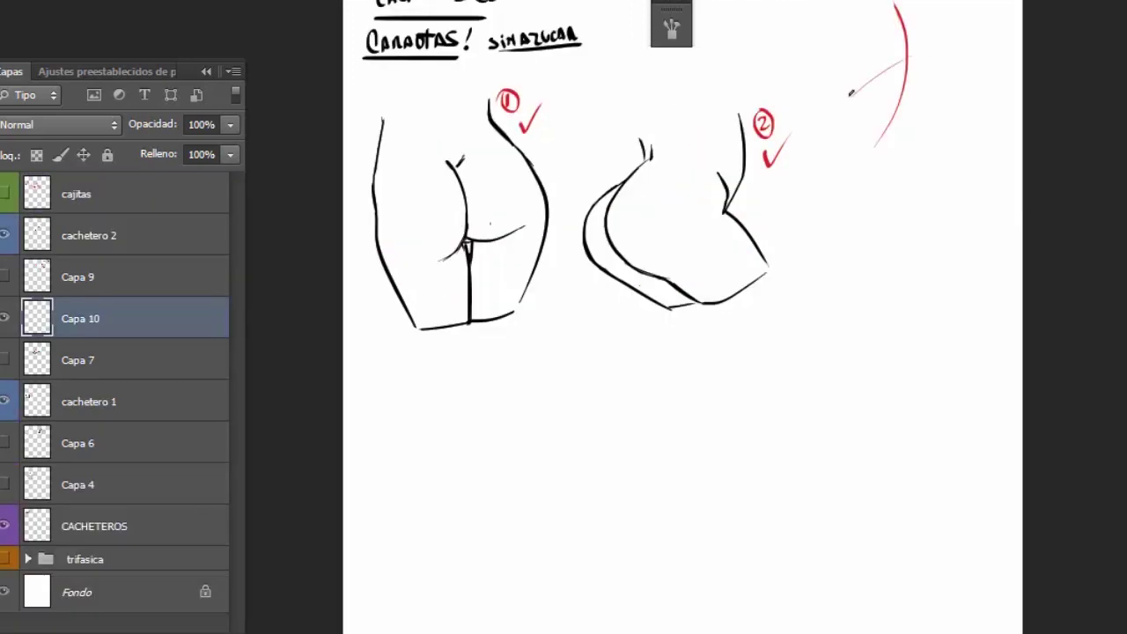
Step: Draw a red guide cross for view 3 and shift it down and left
mouse_move(850, 93)
mouse_down()
mouse_move(986, 49)
mouse_move(852, 95)
mouse_up()
key(ctrl+t)
mouse_move(919, 74)
mouse_down()
mouse_move(897, 189)
mouse_move(981, 161)
mouse_up()
key(Return)
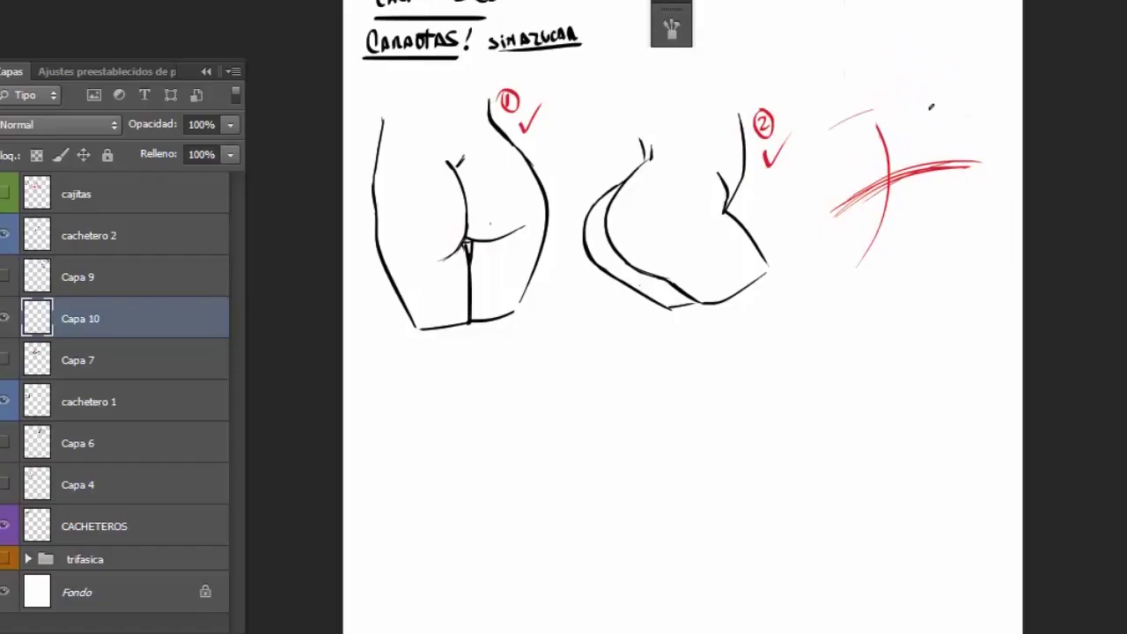
Step: Sketch red arcs, a diagonal guide and the lobe outlines around the view 3 cross
drag(849, 118, 961, 98)
drag(829, 139, 973, 103)
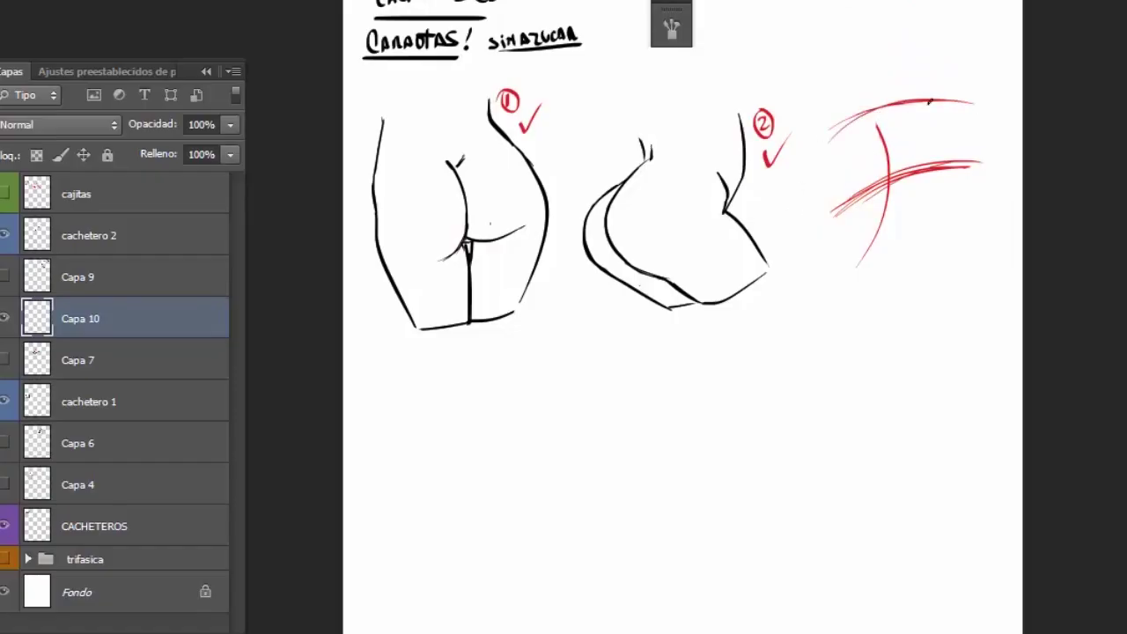
mouse_move(902, 103)
mouse_down()
mouse_move(891, 154)
mouse_move(935, 181)
mouse_move(891, 103)
mouse_move(950, 157)
mouse_move(903, 105)
mouse_move(903, 174)
mouse_up()
mouse_move(846, 107)
mouse_down()
mouse_move(885, 167)
mouse_move(858, 201)
mouse_move(871, 115)
mouse_move(833, 181)
mouse_move(891, 172)
mouse_move(926, 143)
mouse_up()
mouse_move(847, 147)
mouse_down()
mouse_move(854, 162)
mouse_move(900, 104)
mouse_up()
mouse_move(835, 120)
mouse_down()
mouse_move(847, 201)
mouse_move(887, 104)
mouse_up()
drag(807, 150, 910, 95)
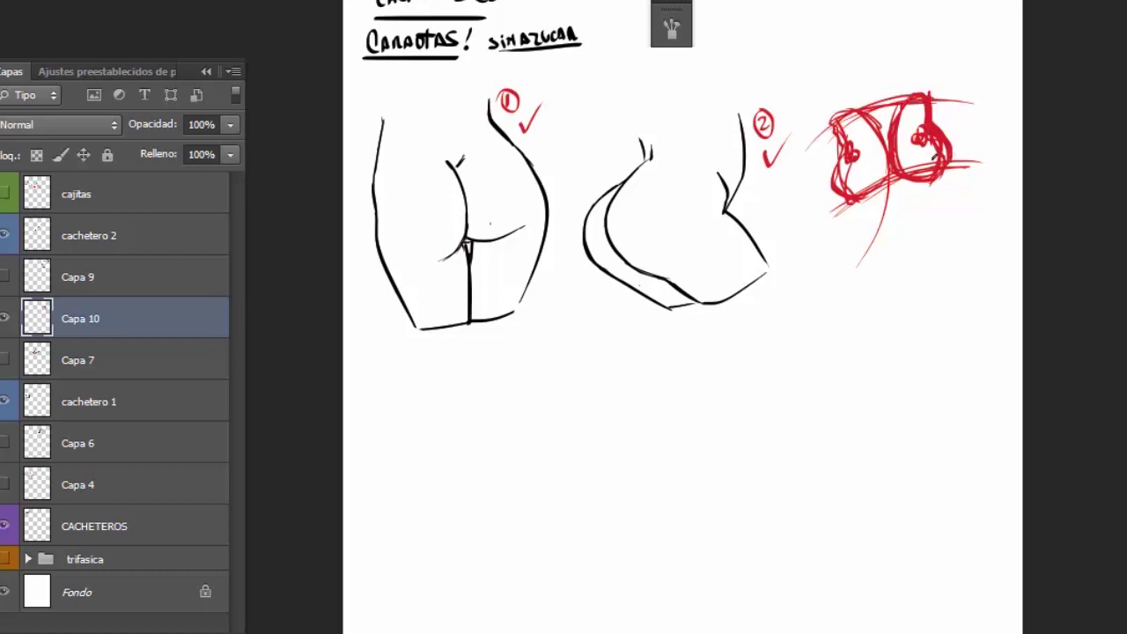
Step: Add the long red leg curves, top arc and side outlines, then start black contours on the right lobe
drag(952, 128, 949, 304)
drag(967, 157, 935, 352)
drag(828, 188, 890, 335)
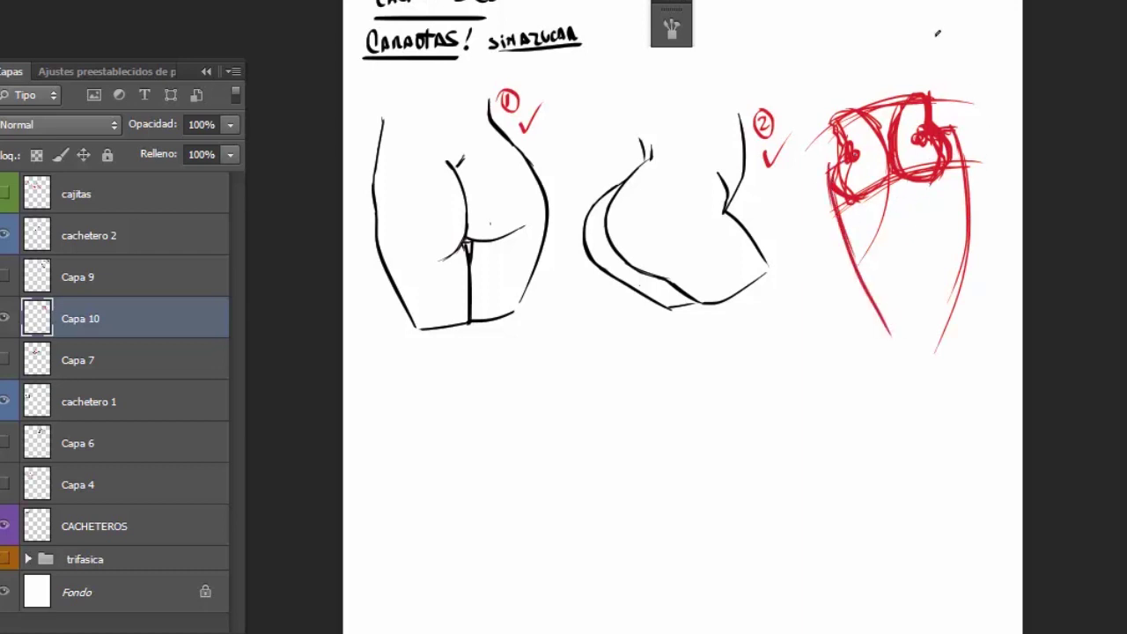
mouse_move(810, 138)
mouse_down()
mouse_move(933, 87)
mouse_move(988, 132)
mouse_move(991, 261)
mouse_up()
drag(991, 147, 963, 345)
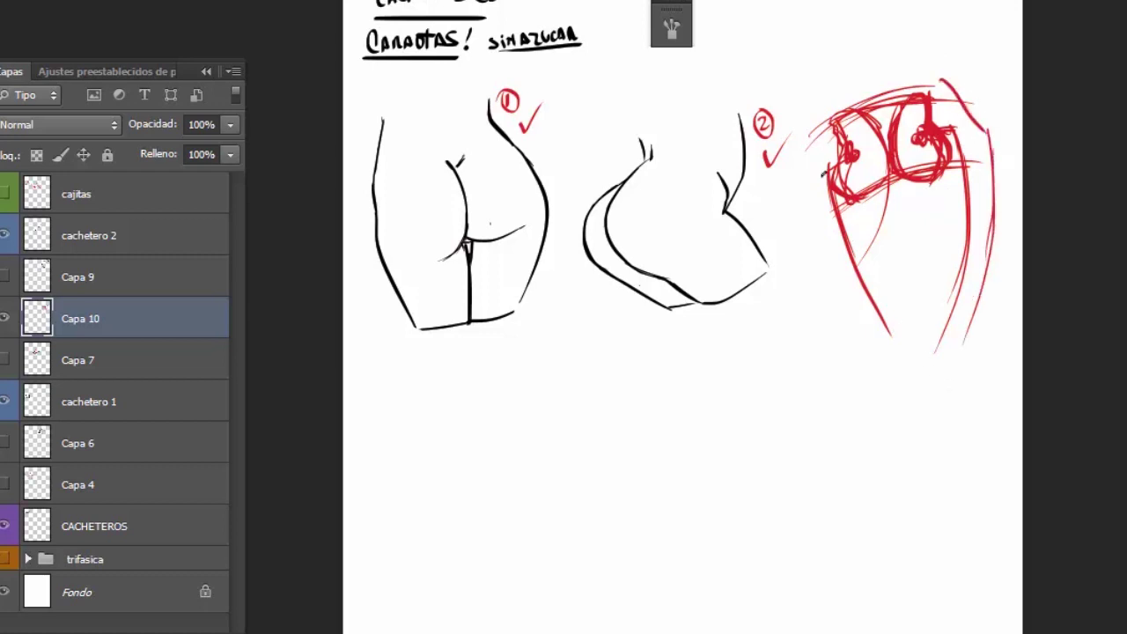
mouse_move(831, 97)
mouse_down()
mouse_move(799, 163)
mouse_move(801, 195)
mouse_move(885, 328)
mouse_up()
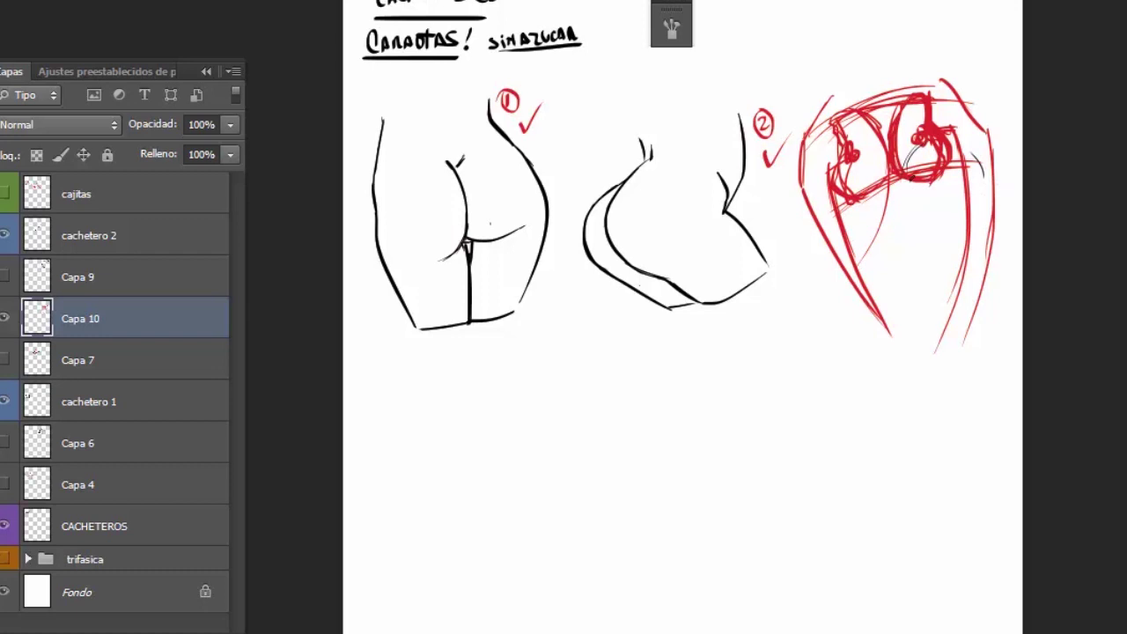
drag(929, 146, 903, 184)
mouse_move(969, 142)
mouse_down()
mouse_move(998, 214)
mouse_move(991, 181)
mouse_up()
Step: Ink black cheek curves and both outer edges of view 3, then add Capa 11
drag(907, 166, 919, 247)
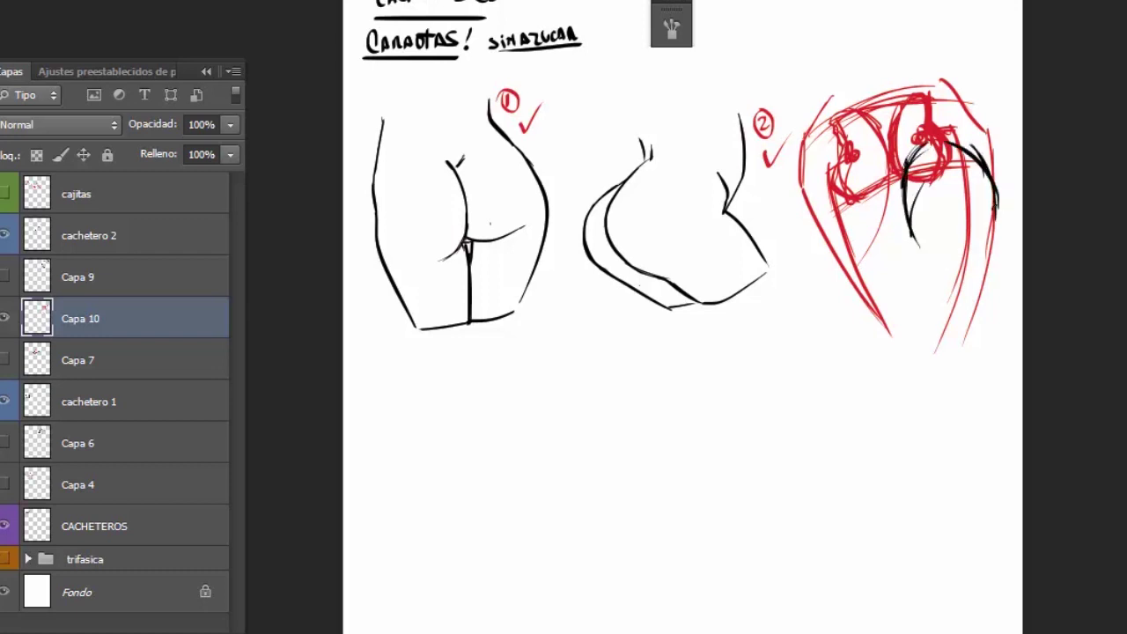
drag(907, 176, 932, 294)
drag(991, 160, 979, 294)
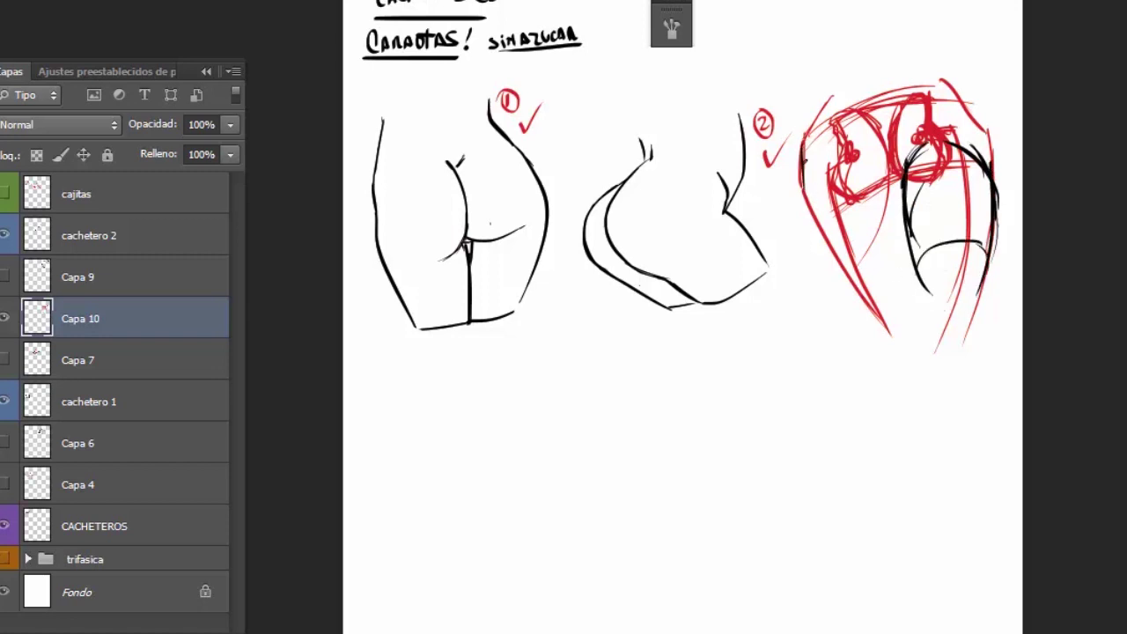
drag(808, 195, 895, 298)
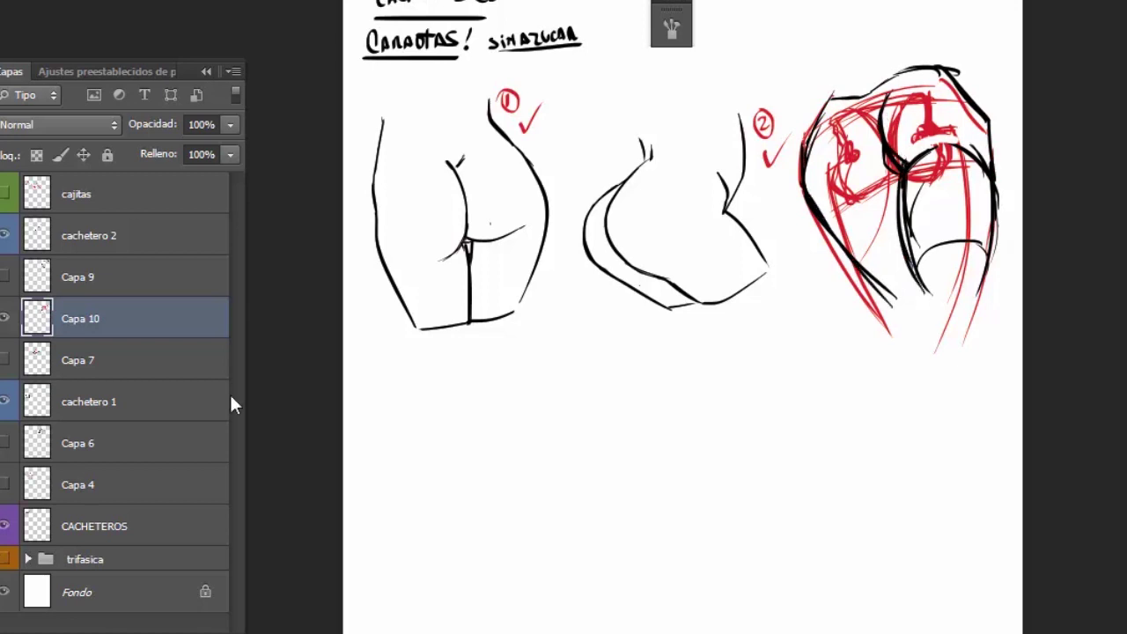
key(ctrl+shift+alt+n)
Step: Redo view 3's black contours more thinly and hide the rough sketch layer Capa 10
key(ctrl+z)
drag(879, 94, 920, 290)
key(ctrl+z)
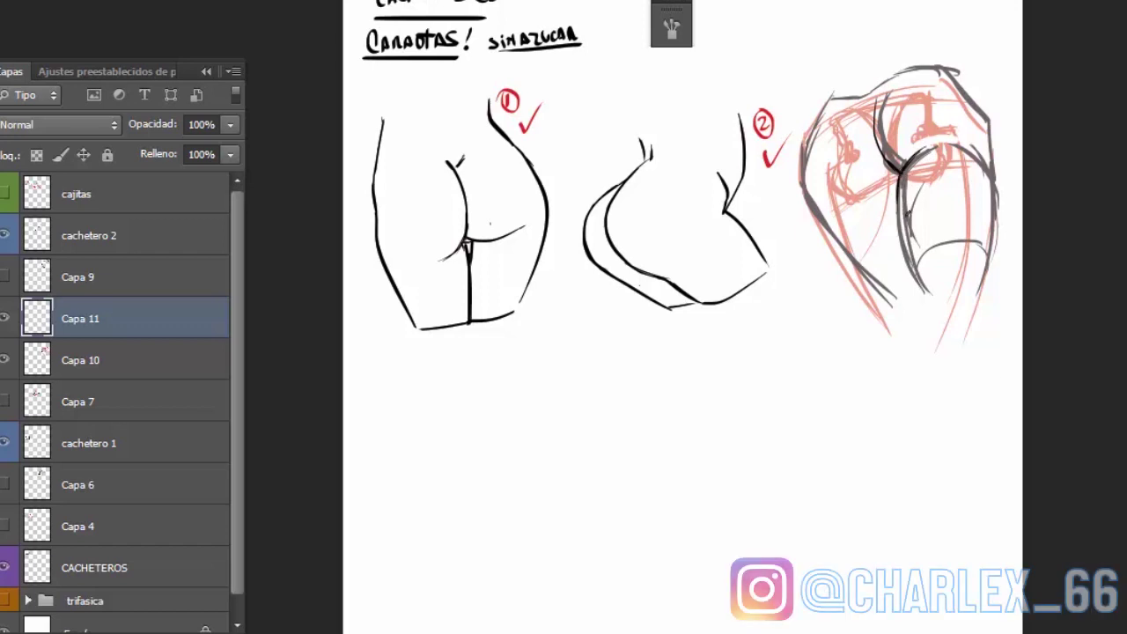
drag(947, 74, 995, 259)
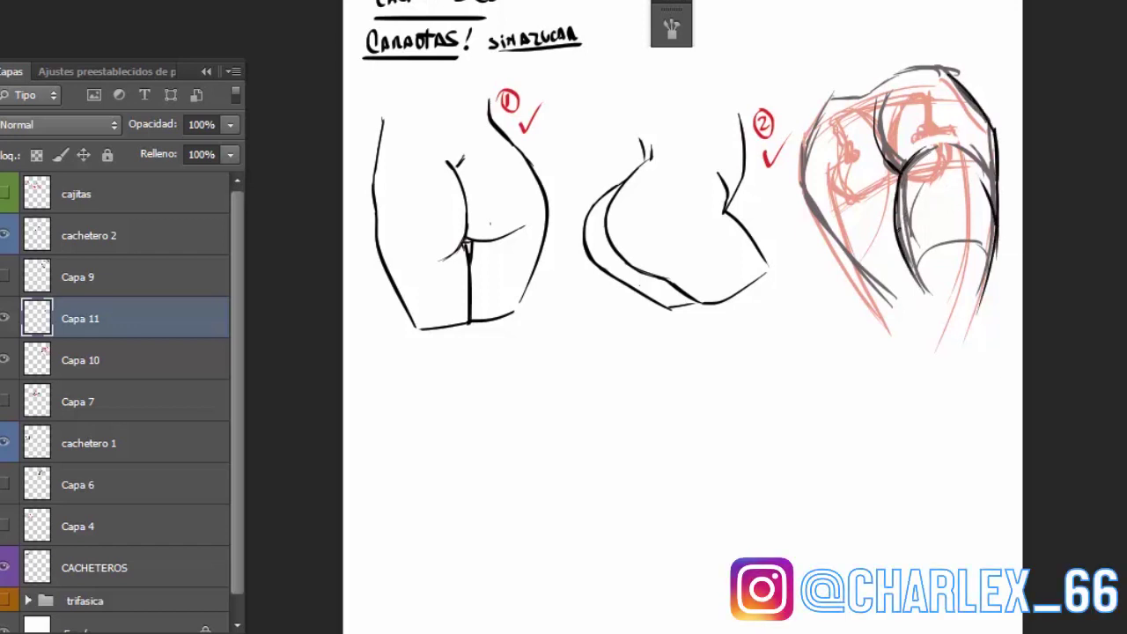
drag(826, 100, 797, 149)
drag(800, 197, 877, 291)
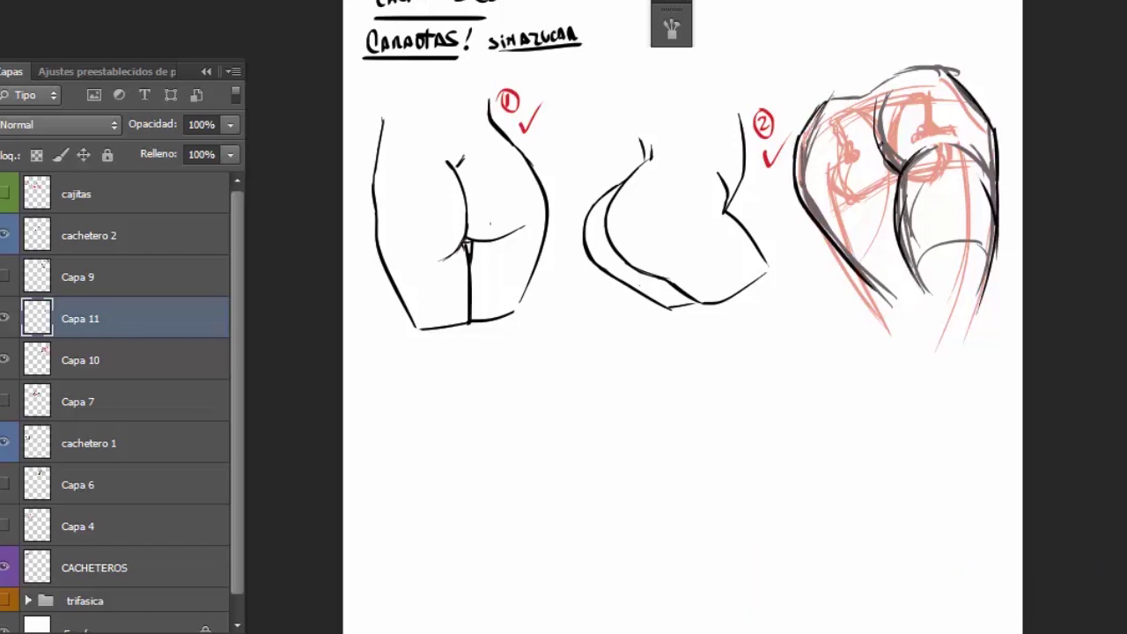
key(ctrl+plus)
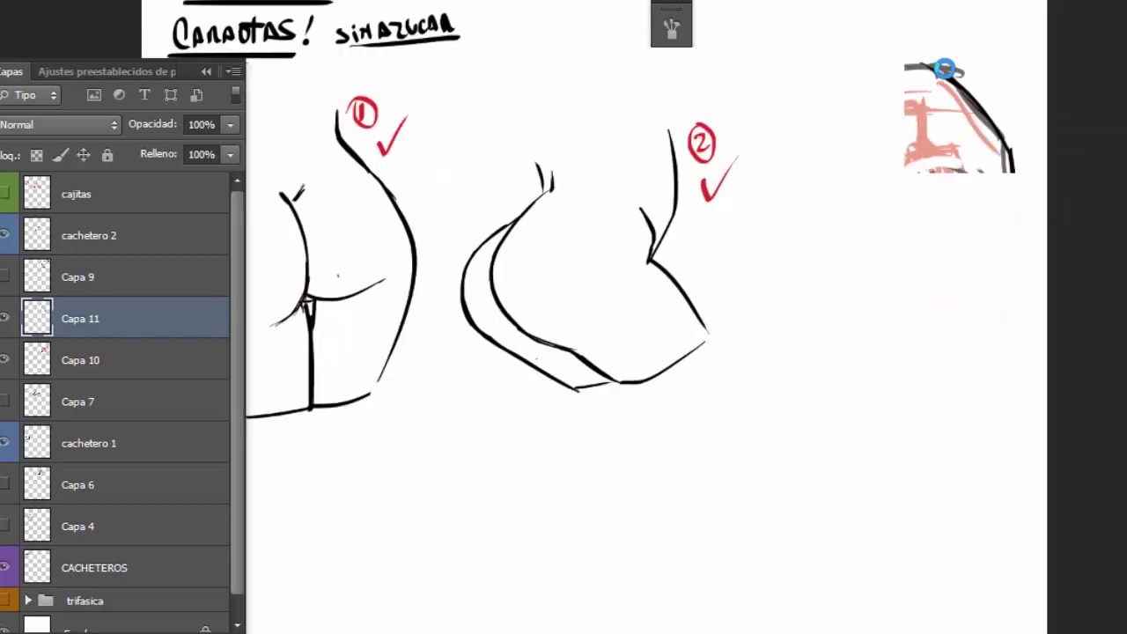
key(ctrl+z)
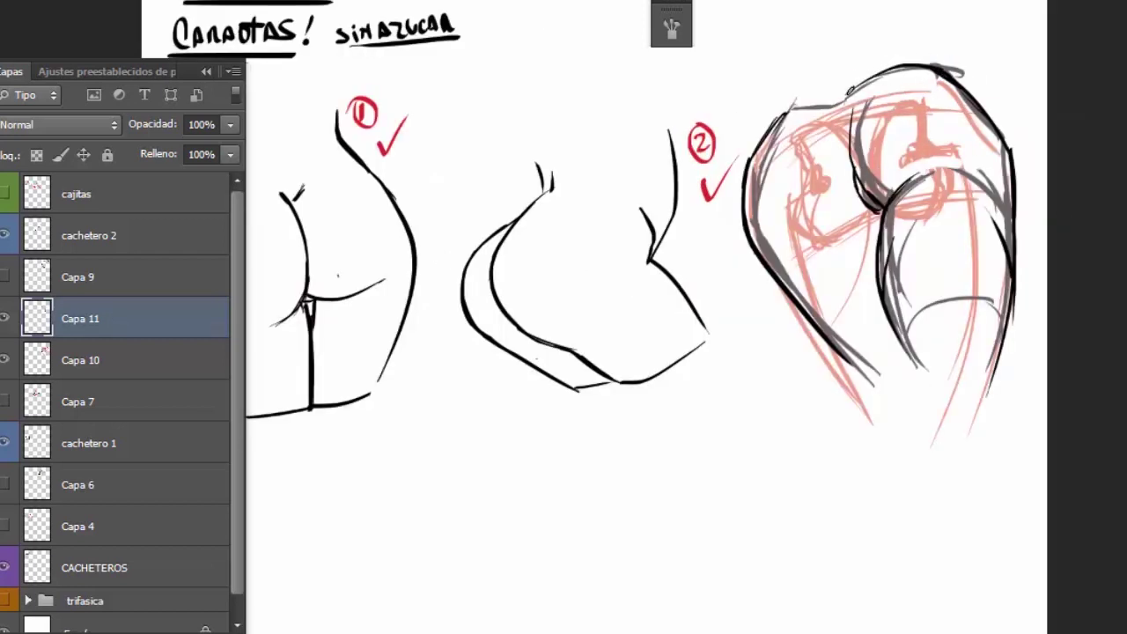
click(5, 359)
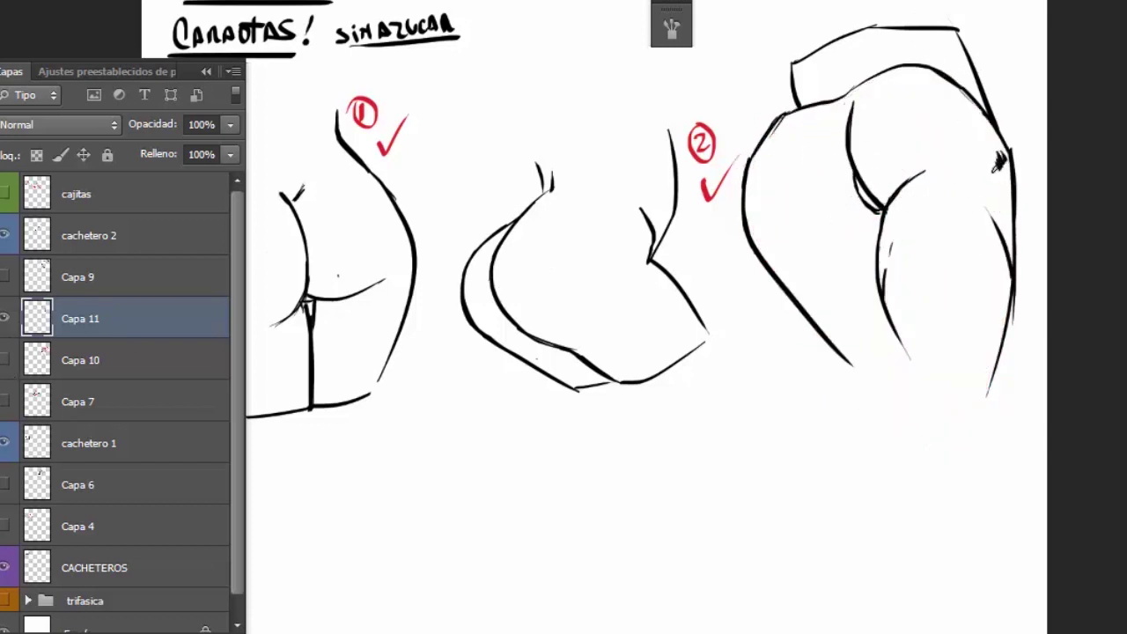
drag(895, 310, 804, 284)
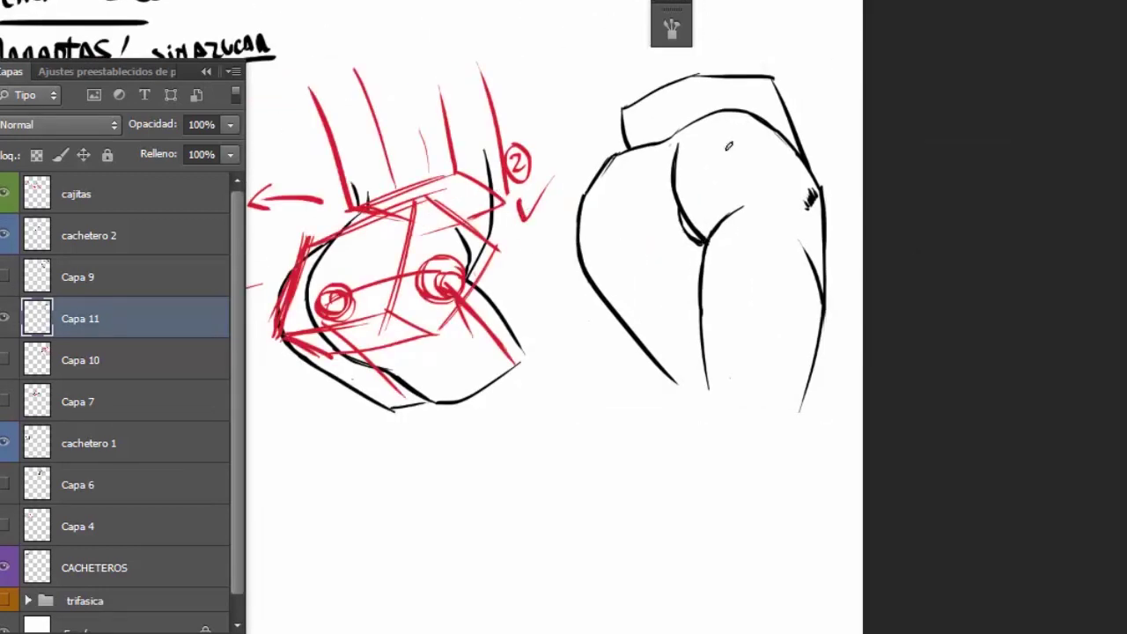
Step: Sketch and strengthen a red construction box over the third figure
drag(774, 108, 763, 226)
key(ctrl+alt+z)
key(ctrl+alt+z)
key(ctrl+alt+z)
key(ctrl+alt+z)
mouse_move(735, 92)
mouse_down()
mouse_move(753, 210)
mouse_move(589, 264)
mouse_up()
drag(806, 145, 827, 238)
mouse_move(588, 159)
mouse_down()
mouse_move(566, 209)
mouse_move(582, 257)
mouse_move(627, 282)
mouse_up()
drag(807, 144, 820, 237)
drag(750, 206, 821, 237)
drag(616, 282, 854, 239)
mouse_move(592, 251)
mouse_down()
mouse_move(681, 225)
mouse_move(766, 243)
mouse_up()
Step: Add red hip circles and guide lines above the third figure
drag(647, 242, 652, 264)
drag(791, 172, 797, 198)
drag(617, 264, 777, 247)
drag(950, 145, 959, 181)
drag(775, 176, 782, 199)
drag(890, 225, 946, 199)
drag(787, 243, 825, 231)
key(ctrl+minus)
drag(909, 88, 942, 166)
drag(799, 162, 803, 97)
drag(827, 155, 856, 71)
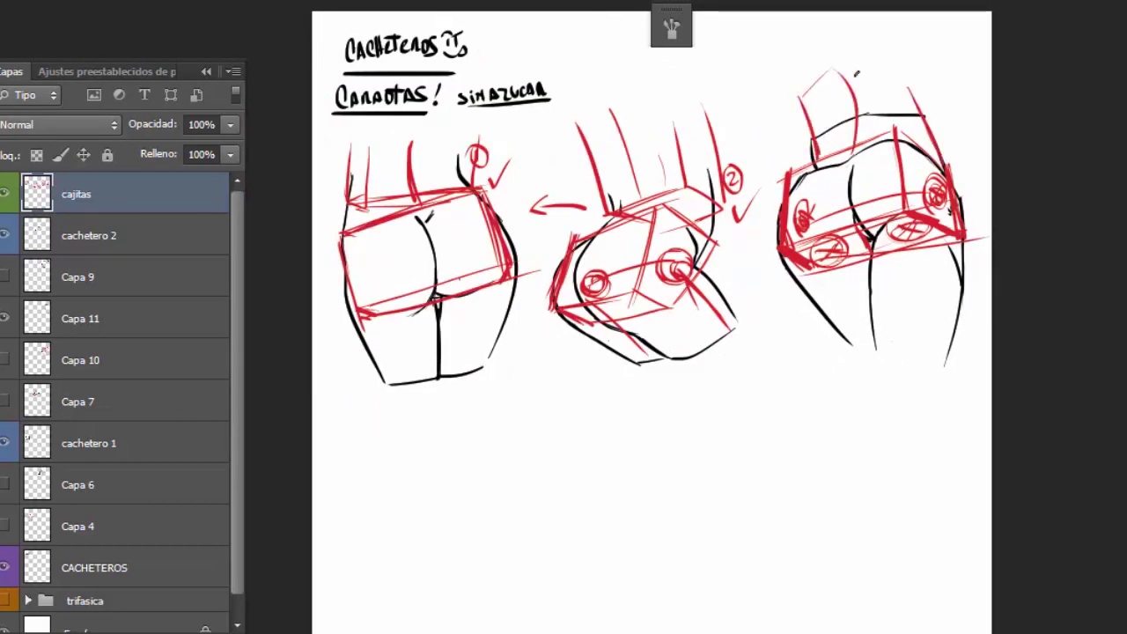
Step: Hide the cajitas layer and merge Capa 11 down into cachetero 2
click(5, 193)
click(117, 247)
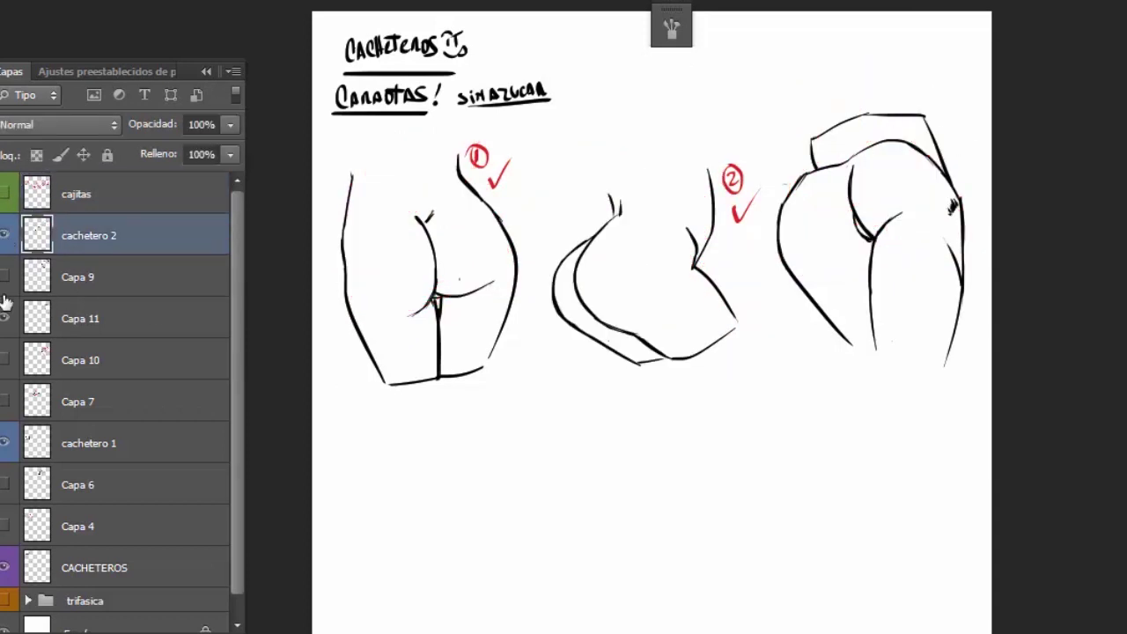
double_click(88, 318)
right_click(146, 302)
click(224, 397)
key(ctrl+t)
key(Return)
Step: Move the third figure onto its own layer named 'cachetero 3' with a colour label
key(ctrl+x)
key(ctrl+v)
double_click(88, 276)
text(cachetero 3)
drag(644, 209, 942, 158)
right_click(146, 276)
click(211, 604)
Step: Save the file and begin a red construction curve below view 1
key(ctrl+s)
key(Return)
key(Return)
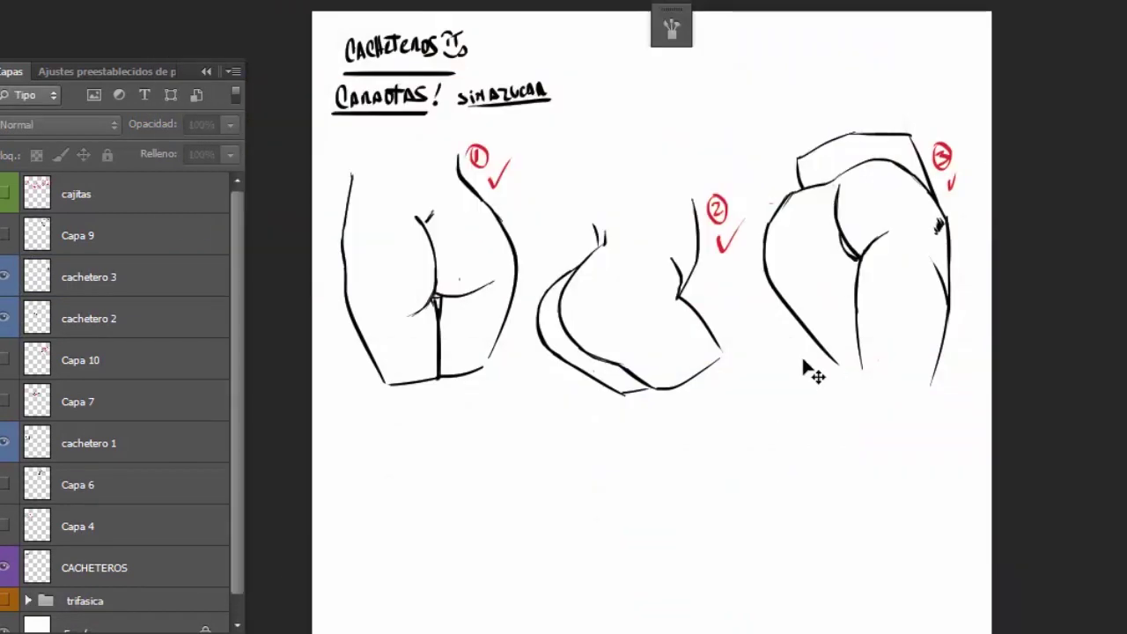
key(Tab)
key(ctrl+plus)
key(b)
drag(432, 382, 621, 372)
Step: Sketch a red guide line and outline the new view's left side, underside and top-right
mouse_move(504, 459)
mouse_down()
mouse_move(482, 312)
mouse_move(491, 287)
mouse_up()
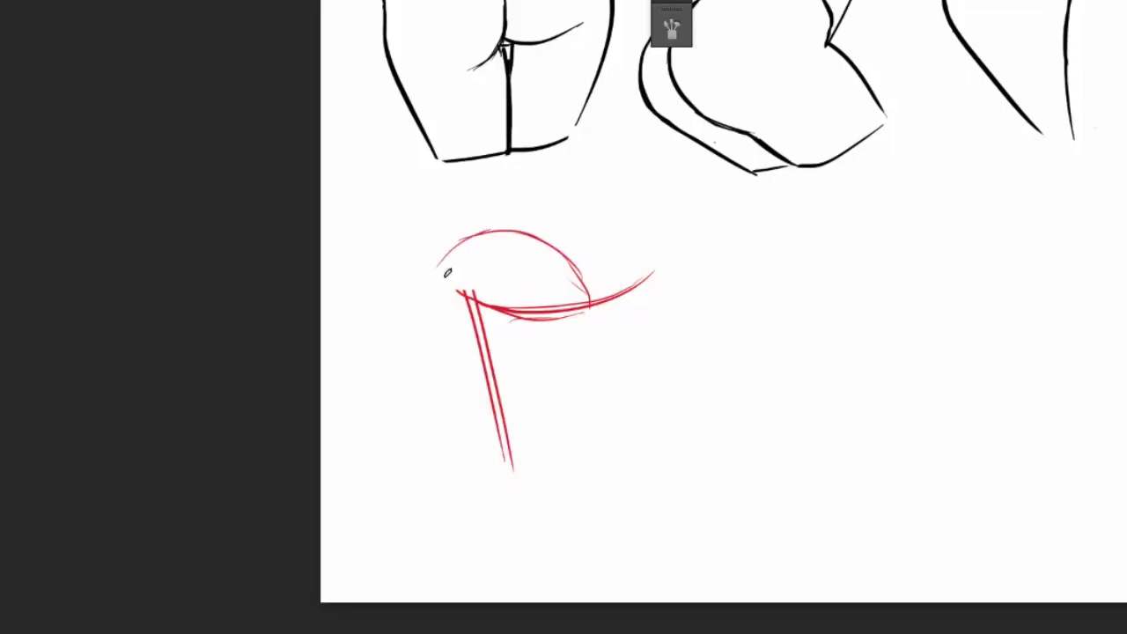
drag(458, 249, 480, 341)
drag(483, 340, 539, 324)
drag(557, 248, 444, 339)
drag(514, 230, 585, 304)
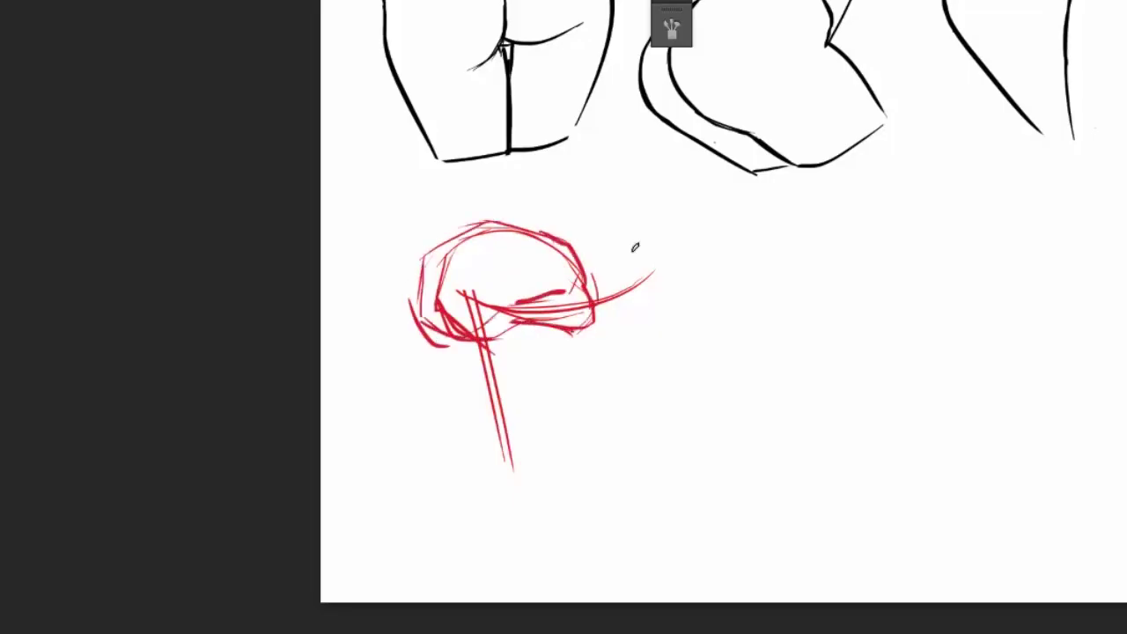
scroll(634, 246, down, 2)
drag(440, 324, 471, 416)
Step: Add red strokes under the dome, a top-right arc and left-contour lines, undoing a stray guide
drag(593, 256, 572, 264)
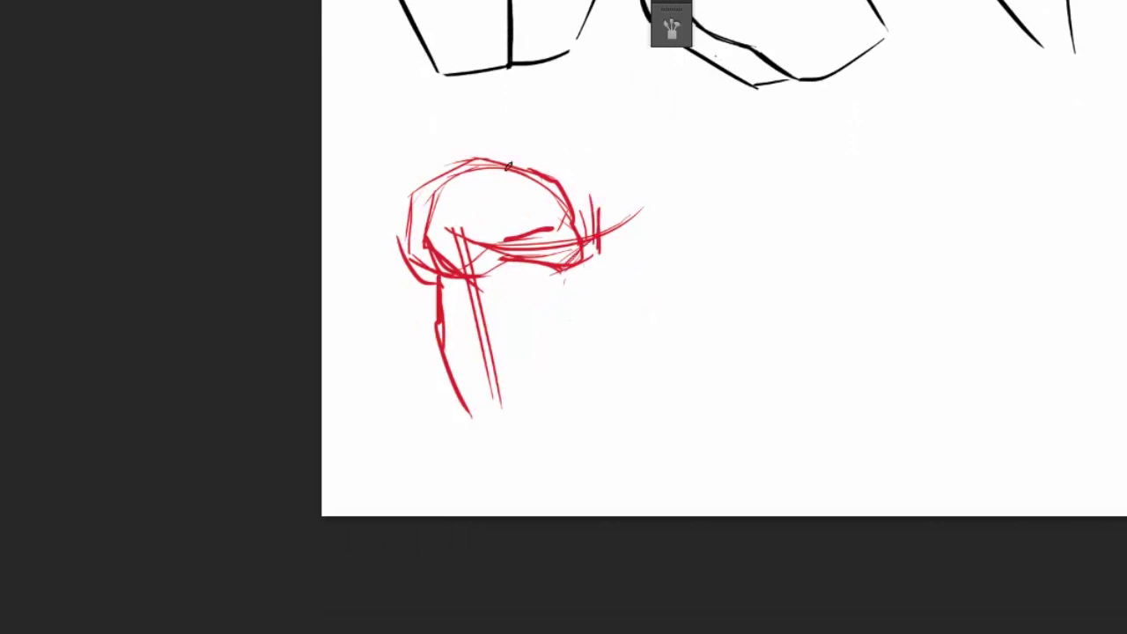
drag(508, 166, 632, 115)
drag(582, 257, 722, 187)
drag(556, 273, 542, 410)
key(ctrl+z)
drag(422, 299, 440, 414)
Step: Sketch a small red circle with leg and arrow lines beside the sketch
drag(671, 312, 689, 387)
mouse_move(627, 389)
mouse_down()
mouse_move(702, 384)
mouse_move(638, 431)
mouse_up()
drag(642, 370, 651, 374)
drag(502, 304, 506, 321)
mouse_move(639, 404)
mouse_down()
mouse_move(636, 467)
mouse_move(704, 392)
mouse_up()
drag(702, 342, 647, 352)
Step: Fade the red sketch to 50% opacity and ink the top arc and left contour in black
key(v)
key(5)
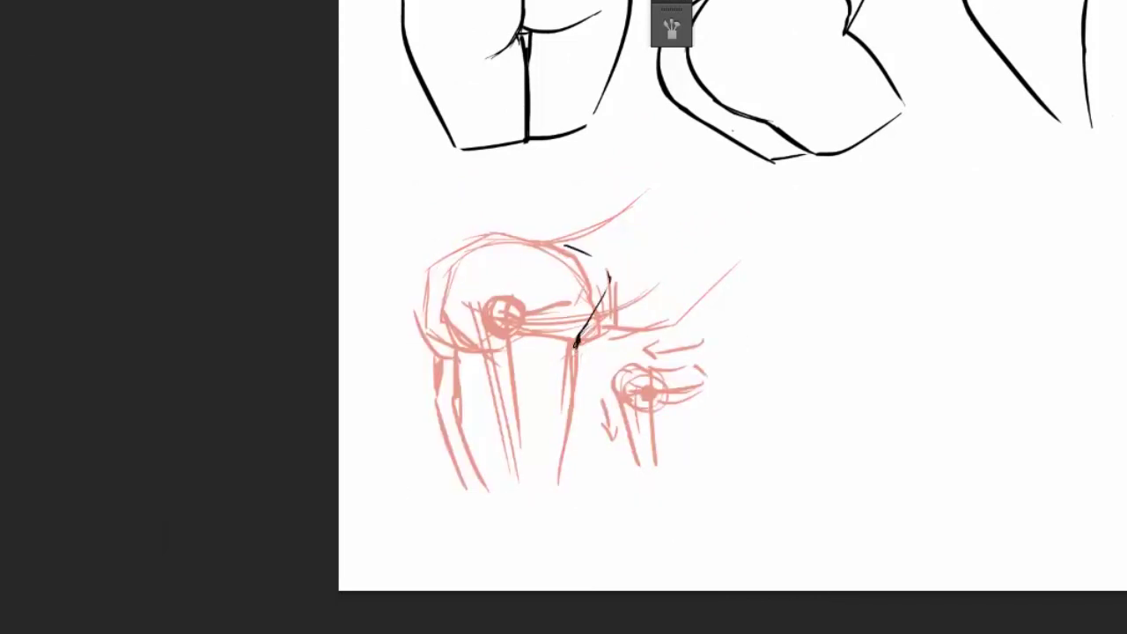
drag(539, 244, 431, 296)
mouse_move(470, 248)
mouse_down()
mouse_move(456, 381)
mouse_move(482, 490)
mouse_up()
drag(588, 328, 641, 318)
mouse_move(512, 231)
mouse_down()
mouse_move(414, 352)
mouse_move(467, 486)
mouse_up()
mouse_move(556, 236)
mouse_down()
mouse_move(513, 233)
mouse_move(647, 187)
mouse_up()
Step: Adjust the zoom, hide the red sketch layer and pan to the upper drawings
key(ctrl+minus)
key(ctrl+plus)
alt+click(911, 79)
mouse_move(645, 520)
mouse_down()
mouse_move(626, 388)
mouse_move(608, 352)
mouse_up()
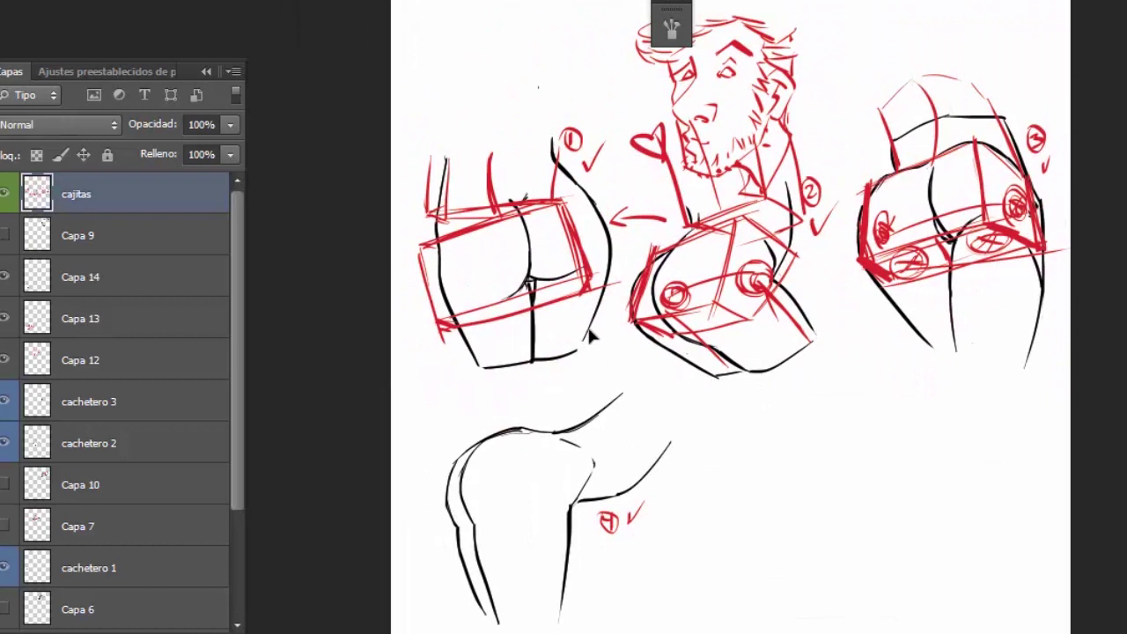
drag(572, 280, 590, 292)
scroll(608, 347, up, 2)
Step: Draw the red box's top, vertical and bottom edges and hip circles over the fourth view
drag(476, 275, 651, 236)
drag(555, 240, 562, 386)
drag(653, 234, 655, 338)
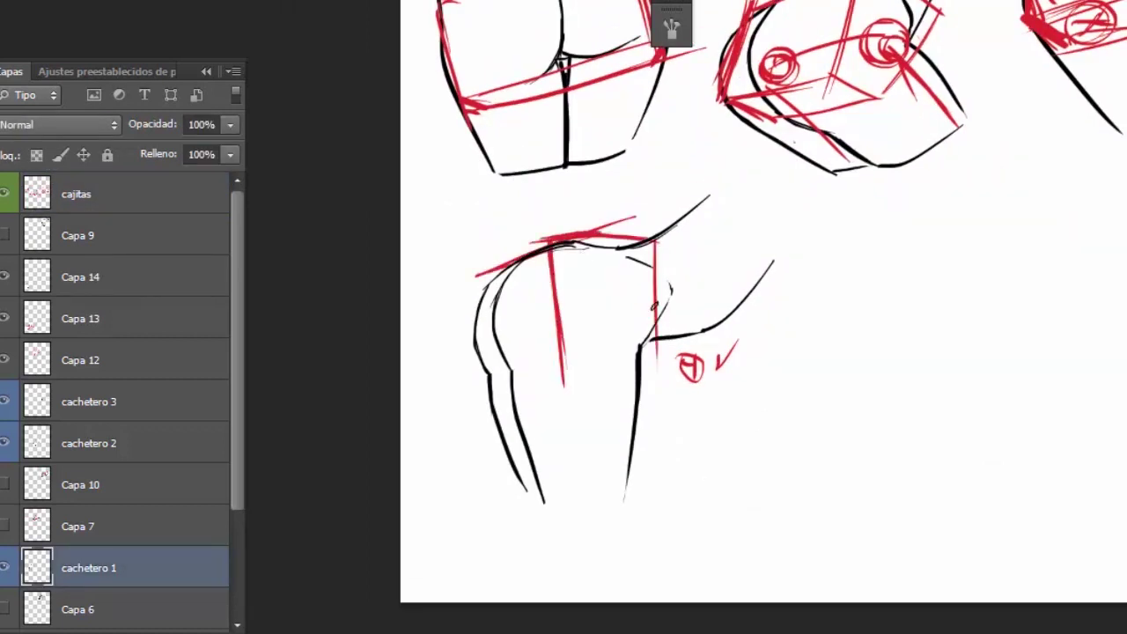
drag(572, 352, 685, 340)
drag(465, 274, 471, 370)
drag(570, 356, 676, 349)
drag(656, 240, 655, 336)
drag(559, 246, 678, 243)
Step: Add long red leg guides below the box and extra red construction strokes
drag(603, 310, 606, 520)
drag(518, 320, 544, 473)
drag(466, 284, 528, 282)
drag(649, 250, 602, 273)
drag(547, 348, 489, 363)
drag(483, 292, 553, 285)
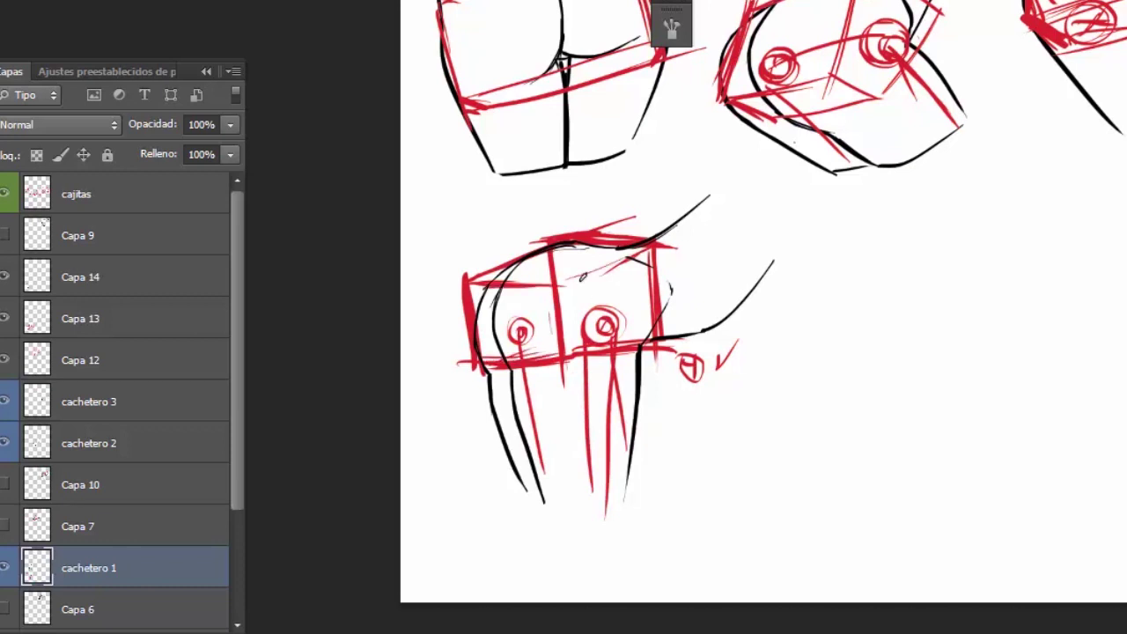
Step: Hide the red box layer to check the line art, then duplicate and transform the box strokes
scroll(749, 314, down, 2)
scroll(753, 315, up, 2)
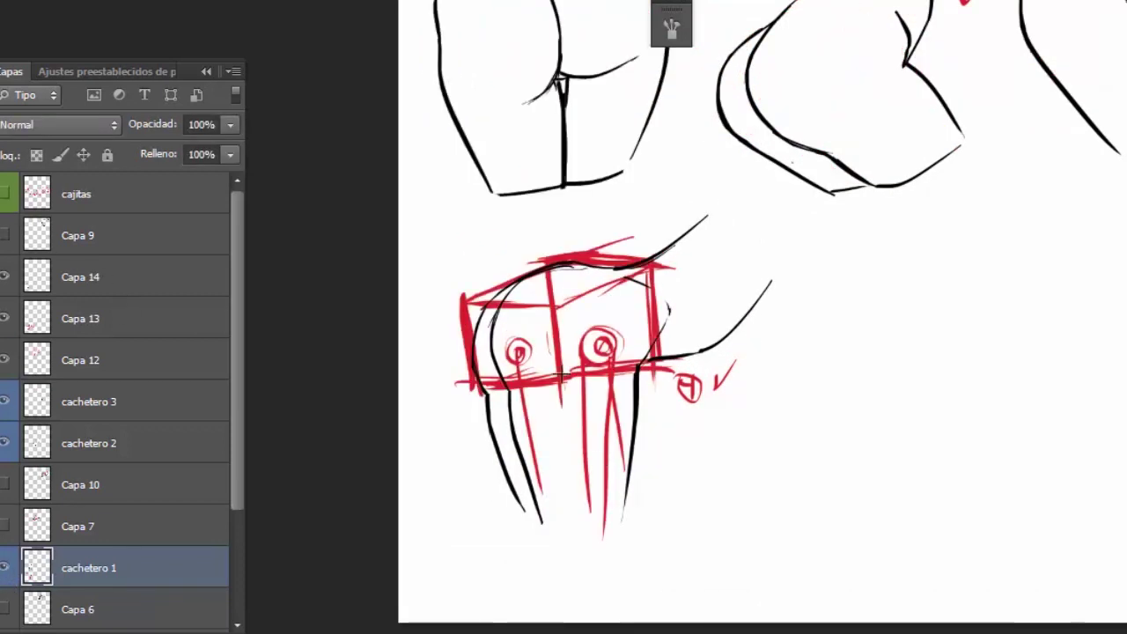
click(20, 203)
key(ctrl+j)
key(ctrl+t)
Step: Show the cajitas box layer, hide Capa 15, and begin a red cup-shaped sketch in empty space
click(9, 233)
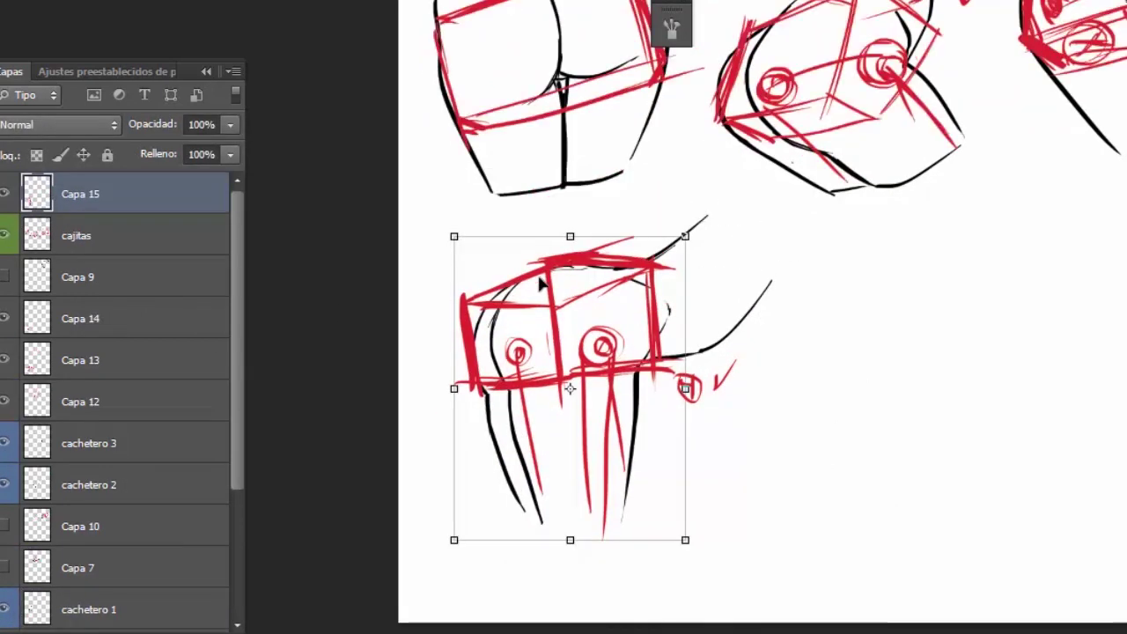
click(7, 194)
drag(913, 212, 669, 232)
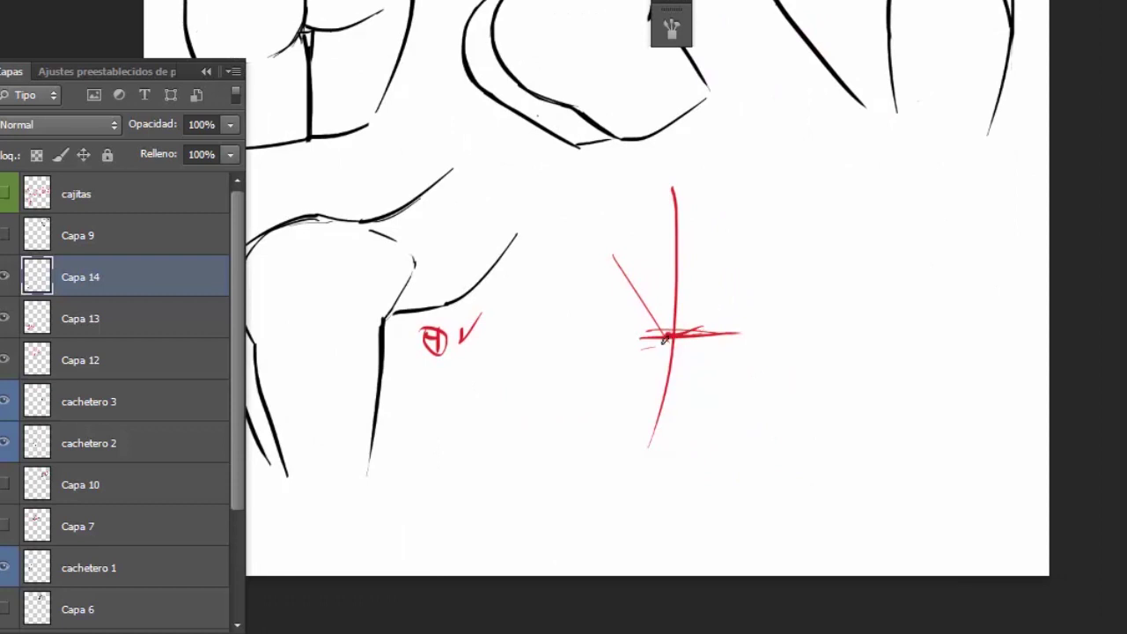
mouse_move(669, 335)
mouse_down()
mouse_move(608, 257)
mouse_move(652, 334)
mouse_up()
drag(674, 287, 599, 264)
drag(608, 237, 665, 339)
Step: Build up the red cup sketch with right-side curves and lower-left contours, undoing a stray stroke
mouse_move(744, 225)
mouse_down()
mouse_move(739, 326)
mouse_move(735, 230)
mouse_up()
drag(717, 201, 700, 304)
mouse_move(620, 88)
mouse_down()
mouse_move(604, 189)
mouse_move(635, 255)
mouse_up()
key(ctrl+z)
drag(720, 77, 753, 150)
drag(763, 176, 768, 268)
drag(775, 132, 719, 338)
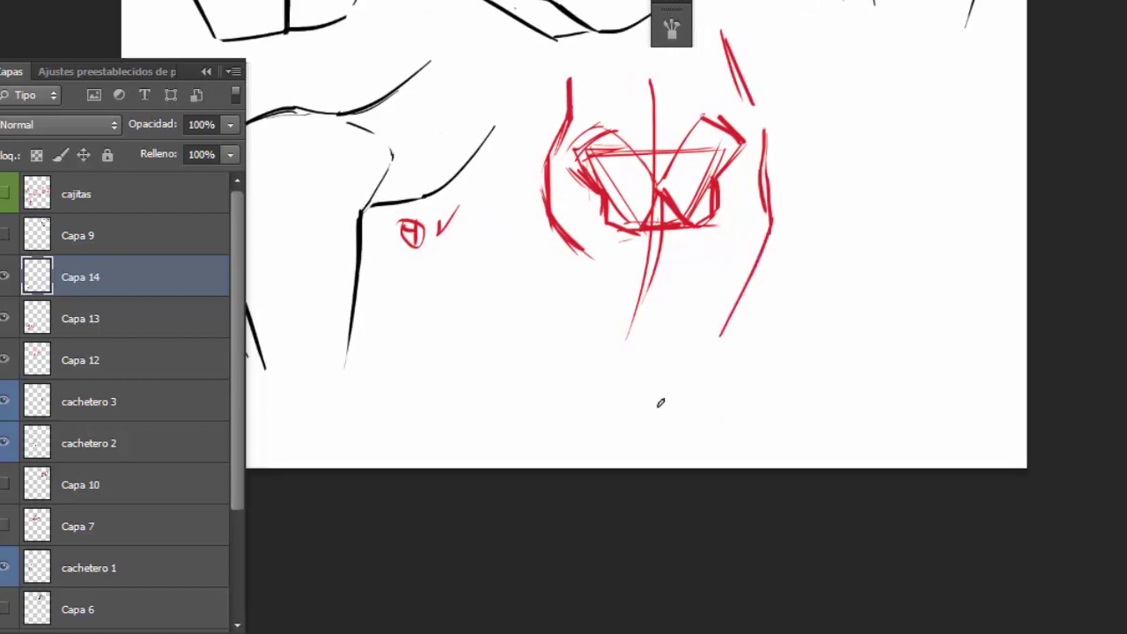
drag(551, 222, 621, 319)
drag(662, 239, 648, 315)
drag(783, 230, 749, 382)
Step: Fade the red sketch to 50%, add a new layer and ink the left and right edges in black
key(v)
key(5)
key(ctrl+shift+alt+n)
drag(677, 363, 687, 302)
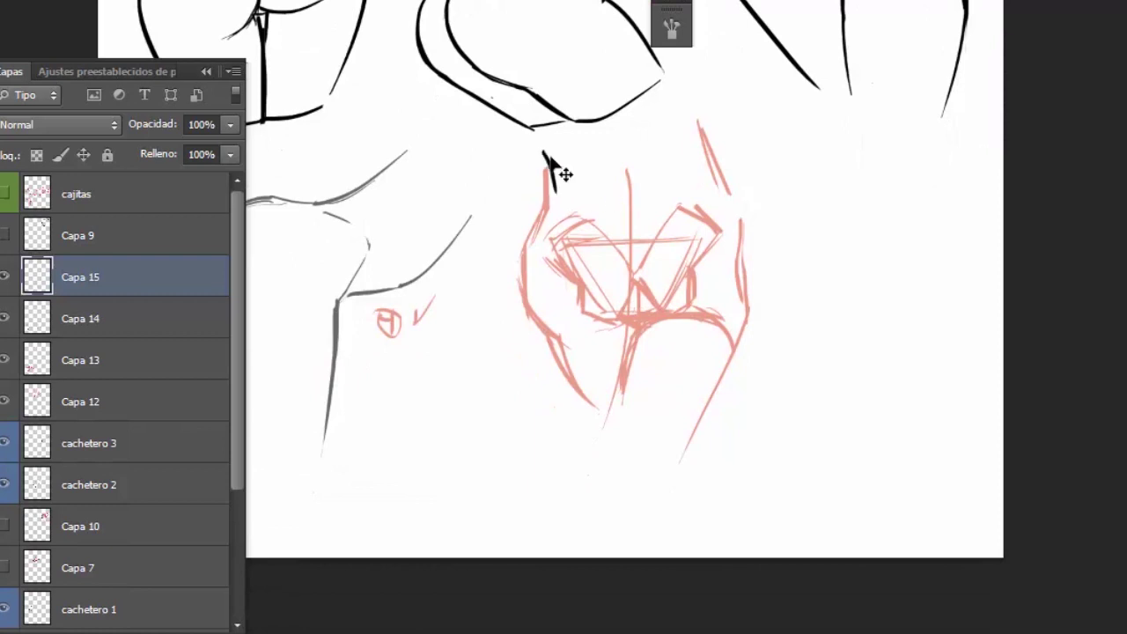
drag(544, 151, 534, 316)
drag(554, 155, 564, 186)
mouse_move(700, 134)
mouse_down()
mouse_move(750, 314)
mouse_move(688, 444)
mouse_up()
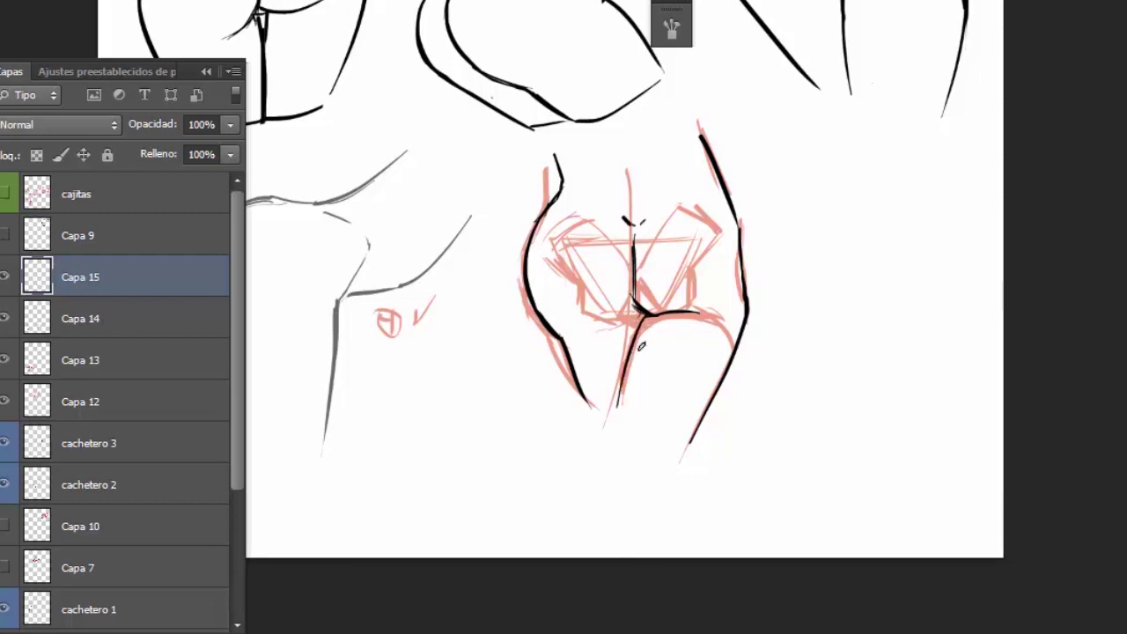
key(ctrl+z)
Step: Redraw the left, upper-left and lower-left contours in black with a short top-centre stroke
drag(553, 220, 585, 409)
drag(556, 187, 539, 296)
drag(562, 153, 532, 265)
drag(619, 156, 633, 204)
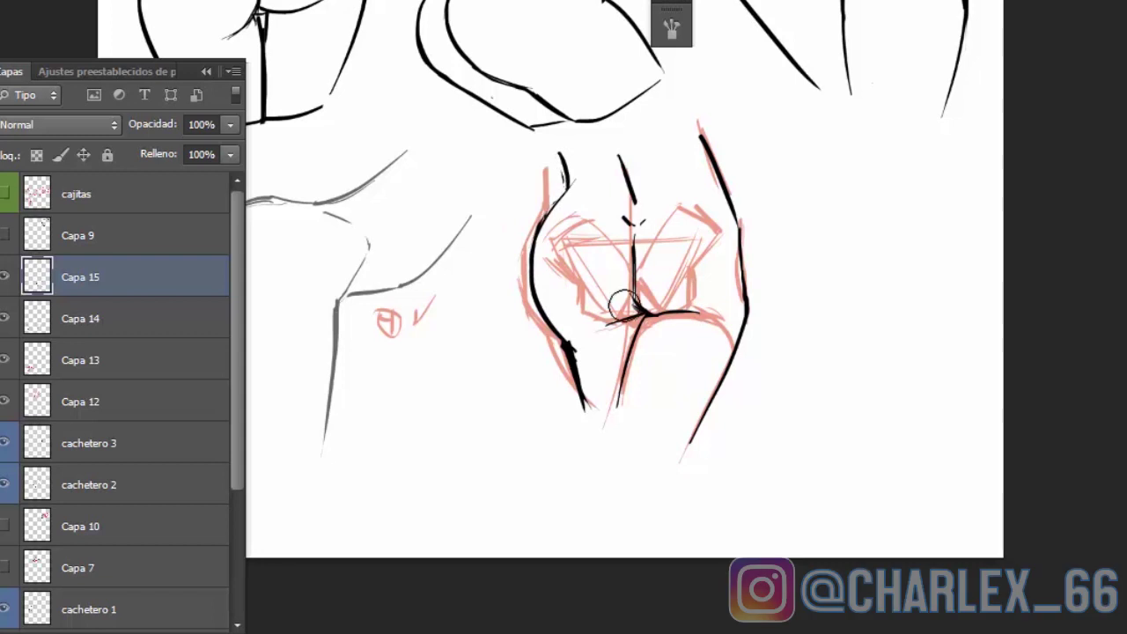
drag(559, 336, 591, 404)
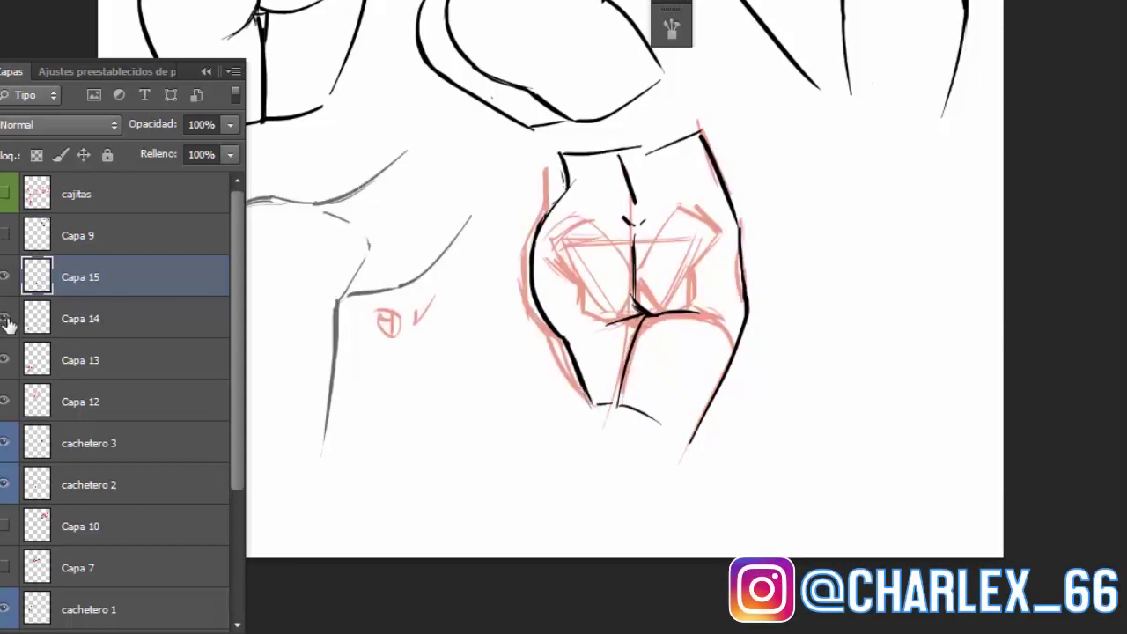
Step: Copy the selected Capa 14 sketch at full opacity to a new layer and move Capa 16 below Capa 12
click(126, 319)
key(m)
drag(517, 136, 889, 480)
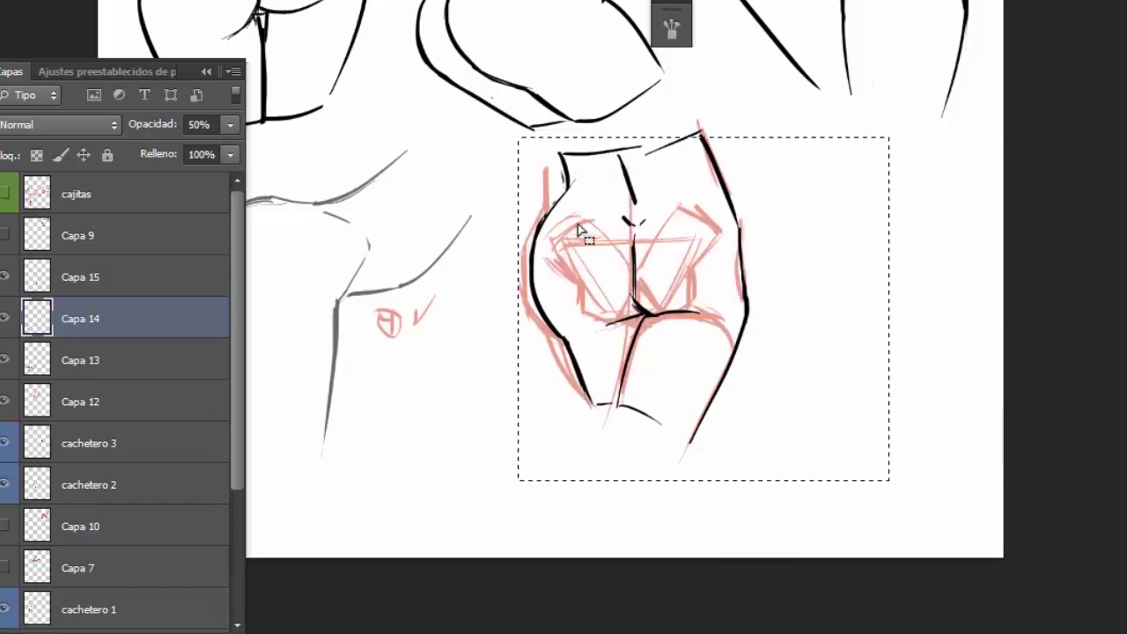
key(0)
key(ctrl+j)
key(ctrl+shift+bracketright)
right_click(99, 264)
key(Escape)
drag(80, 194, 80, 462)
Step: Draw a red box around the fifth view's hips with its top face and inner edges
mouse_move(533, 206)
mouse_down()
mouse_move(764, 172)
mouse_move(753, 326)
mouse_up()
drag(676, 326, 894, 303)
drag(660, 187, 674, 348)
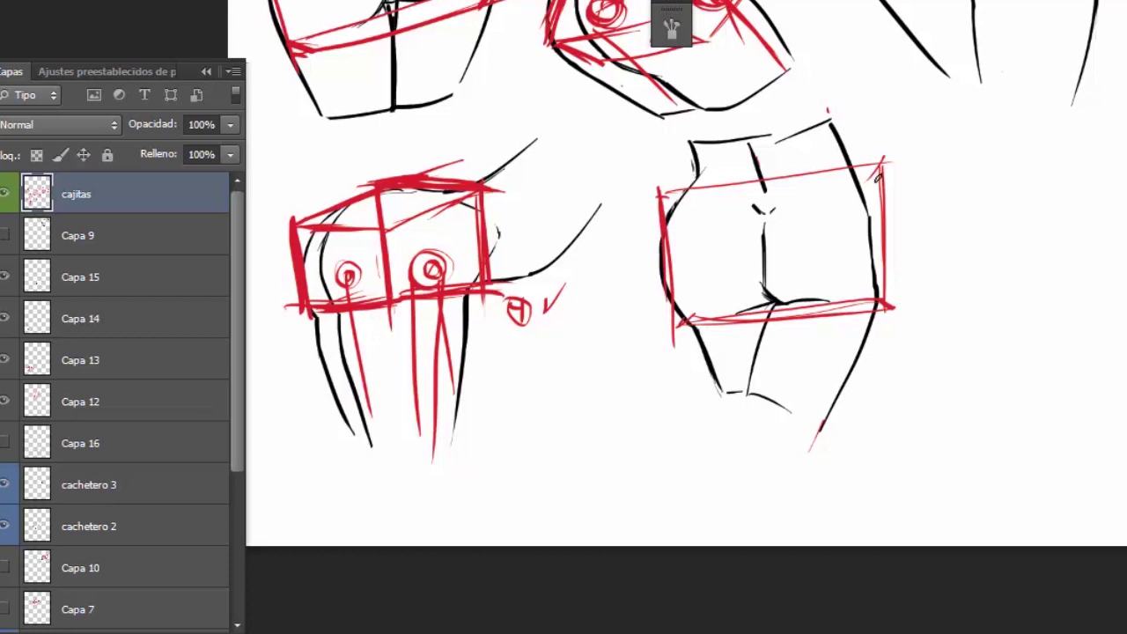
drag(881, 167, 665, 196)
drag(870, 246, 796, 409)
mouse_move(665, 196)
mouse_down()
mouse_move(704, 211)
mouse_move(847, 195)
mouse_up()
drag(704, 216, 704, 309)
drag(850, 198, 853, 312)
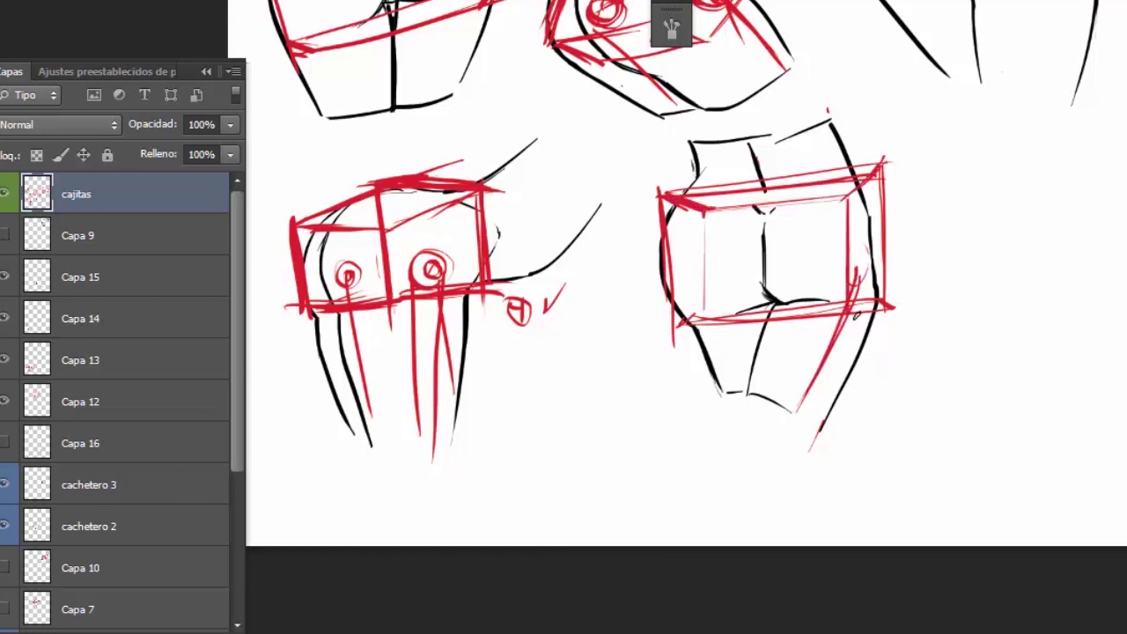
Step: Hide the box layer, transform the Capa 15 line art, and write a red circled 5 with a check
click(4, 194)
click(79, 276)
key(ctrl+t)
key(Return)
mouse_move(783, 168)
mouse_down()
mouse_move(796, 188)
mouse_move(803, 168)
mouse_up()
mouse_move(809, 167)
mouse_down()
mouse_move(830, 141)
mouse_move(800, 412)
mouse_up()
Step: On a new layer, draw a long red vertical guide with horizontal and diagonal lines
key(ctrl+shift+alt+n)
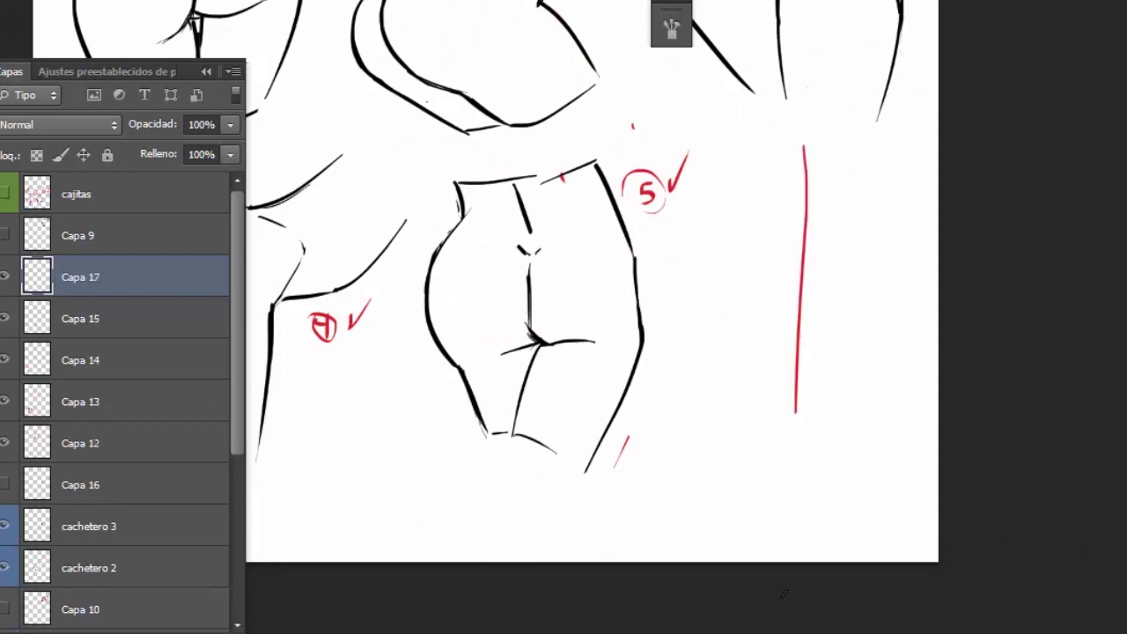
key(ctrl+z)
drag(810, 141, 810, 442)
shift+click(742, 338)
shift+click(907, 338)
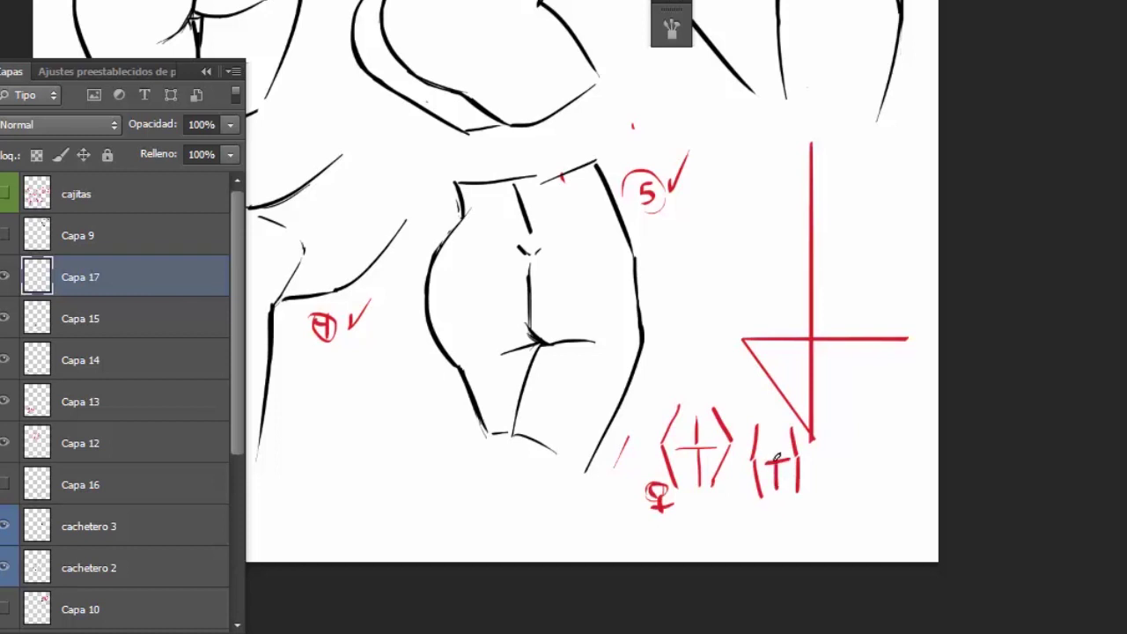
Step: On Capa 17, sketch the red V shapes of the male hip diagram below the guides
key(v)
click(824, 515)
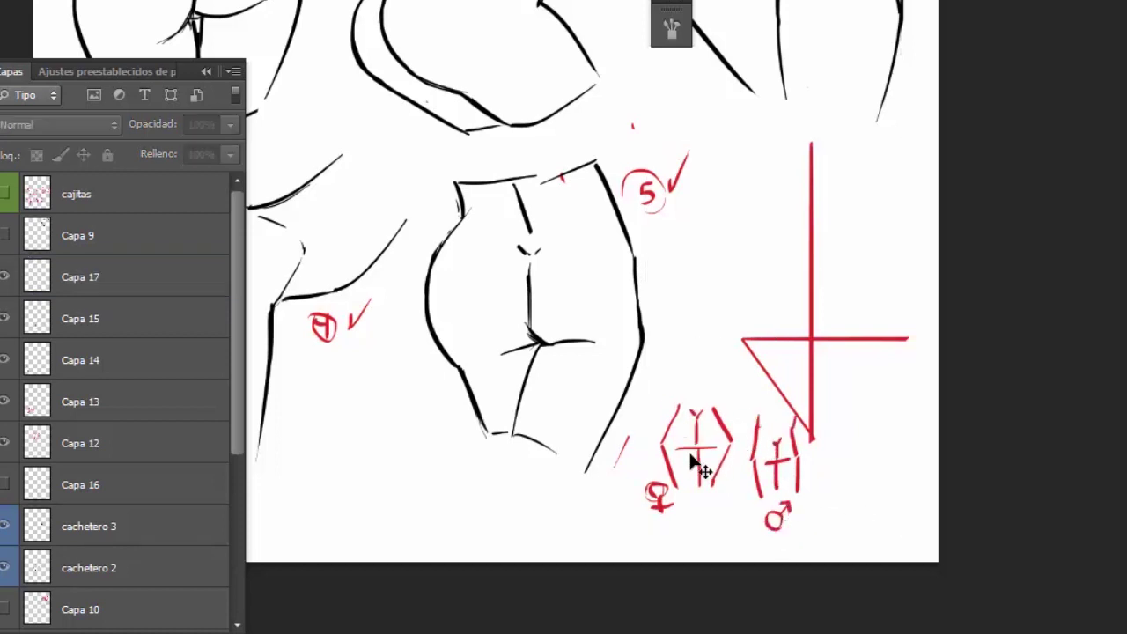
click(812, 339)
key(b)
mouse_move(759, 241)
mouse_down()
mouse_move(791, 336)
mouse_move(871, 236)
mouse_move(789, 332)
mouse_up()
drag(720, 258, 793, 339)
drag(835, 244, 881, 243)
mouse_move(847, 247)
mouse_down()
mouse_move(843, 319)
mouse_move(721, 251)
mouse_move(750, 333)
mouse_up()
Step: Build the red hip boxes' sides and top edge, with a V between them
drag(788, 280, 822, 275)
mouse_move(871, 304)
mouse_down()
mouse_move(872, 334)
mouse_move(838, 220)
mouse_up()
drag(840, 227, 884, 231)
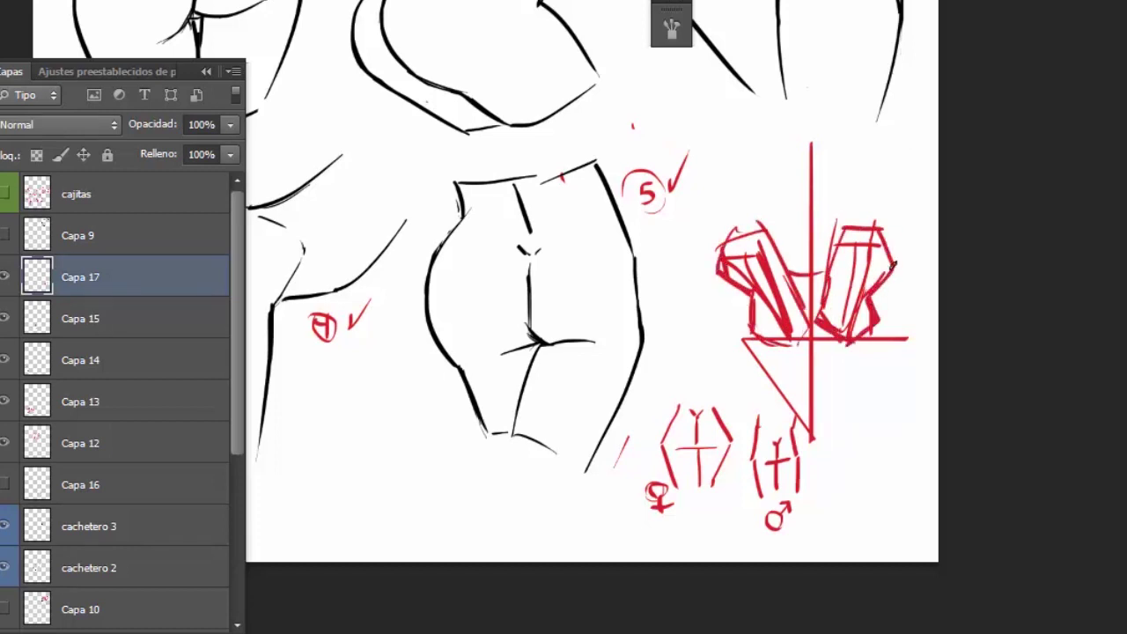
drag(828, 277, 762, 236)
drag(756, 299, 792, 348)
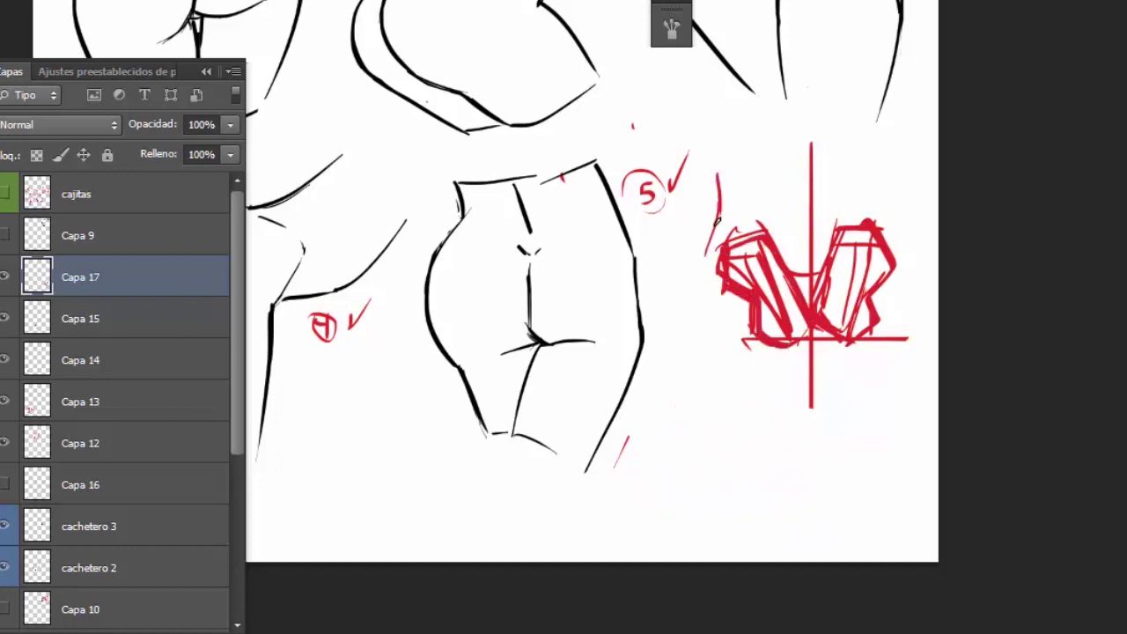
Step: Draw the red left, middle and right leg guides plus hip direction arrows
drag(715, 156, 704, 339)
drag(704, 290, 743, 495)
drag(891, 136, 920, 423)
drag(727, 318, 773, 462)
drag(815, 341, 854, 492)
drag(671, 268, 703, 291)
drag(930, 238, 911, 264)
Step: Fade the sketch to pink and ink black leg and buttock contours on Capa 18
key(v)
key(5)
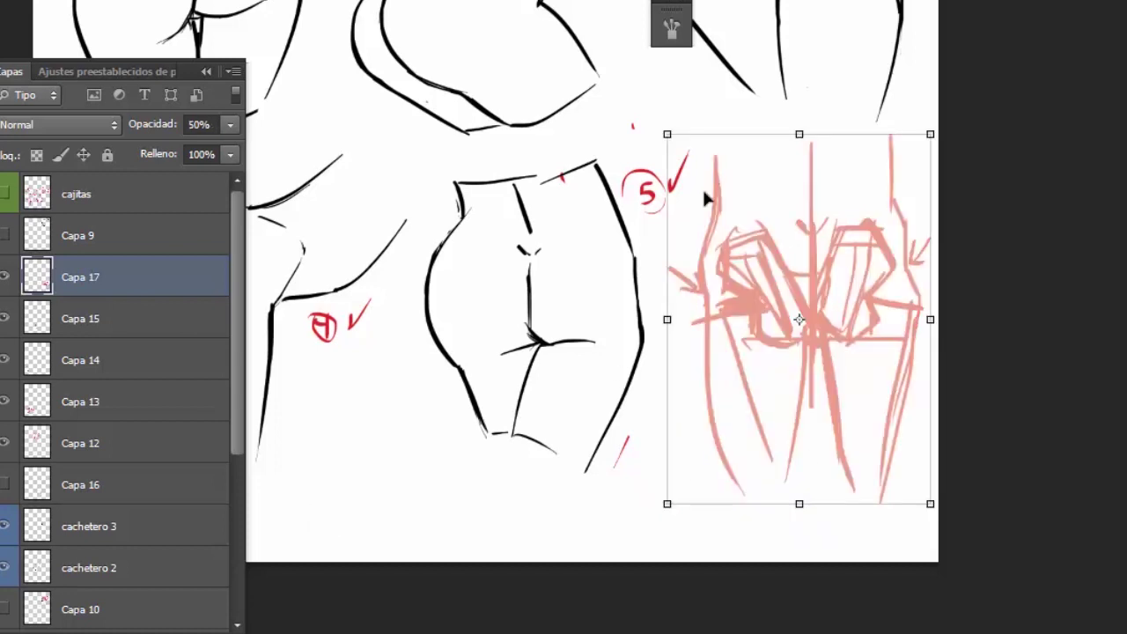
key(ctrl+shift+alt+n)
drag(715, 157, 714, 458)
drag(894, 210, 900, 486)
mouse_move(808, 334)
mouse_down()
mouse_move(801, 483)
mouse_move(839, 480)
mouse_up()
mouse_move(812, 227)
mouse_down()
mouse_move(816, 333)
mouse_move(755, 346)
mouse_move(876, 349)
mouse_up()
Step: Hide the pink sketch layer and fit the whole sheet on screen
click(4, 318)
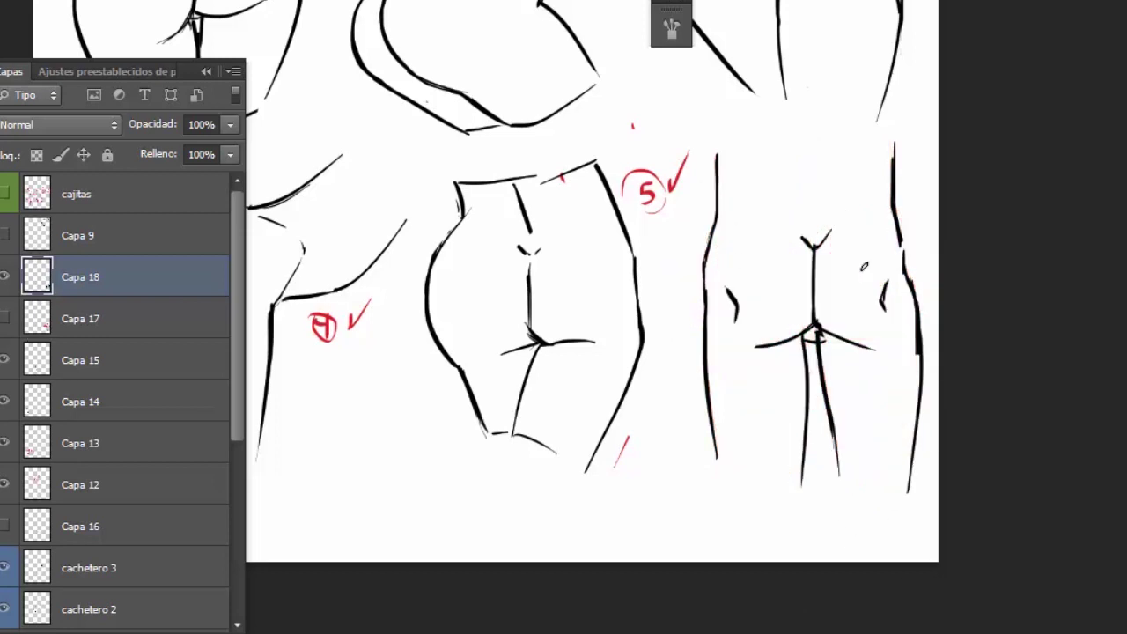
drag(797, 184, 908, 278)
key(ctrl+t)
key(Return)
key(Tab)
key(ctrl+0)
Step: Scale the sixth figure with Free Transform to fit the sheet
key(ctrl+t)
drag(314, 142, 329, 167)
key(Return)
key(Tab)
key(ctrl+plus)
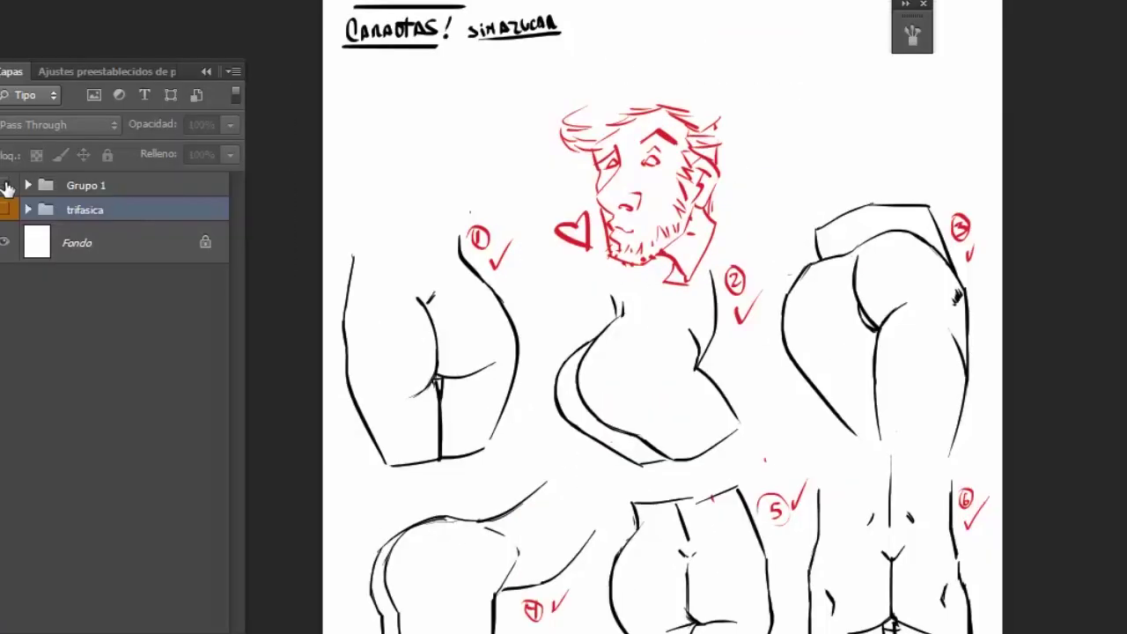
Step: Hide Grupo 1, show the trifasica group, and move Capa 21 below Capa 20 for a mauve background
click(5, 209)
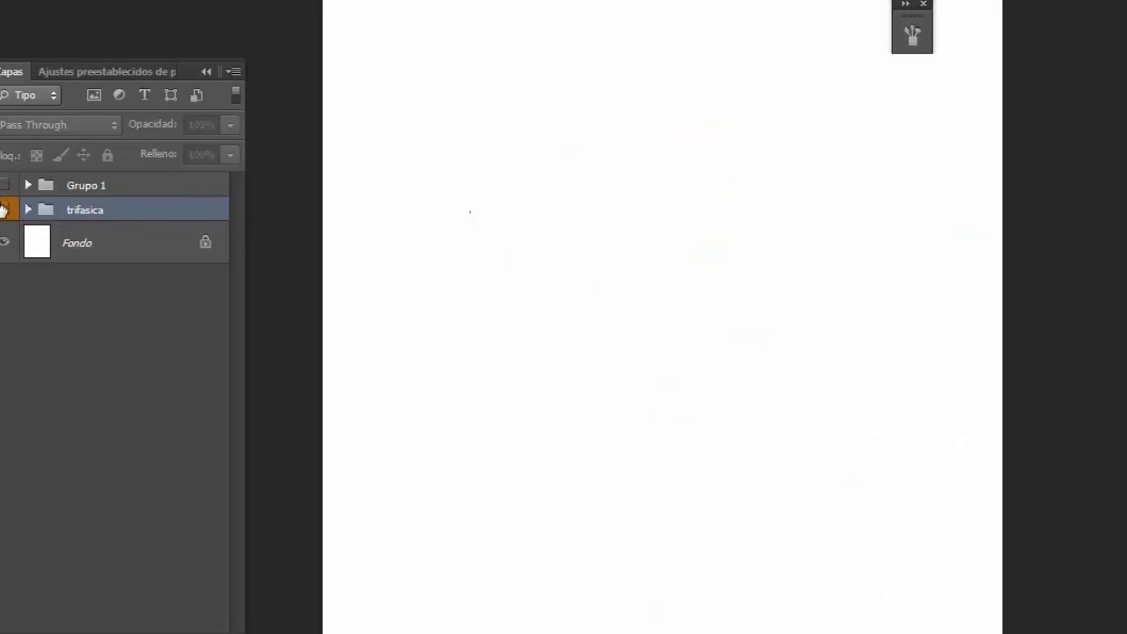
click(5, 209)
key(ctrl+minus)
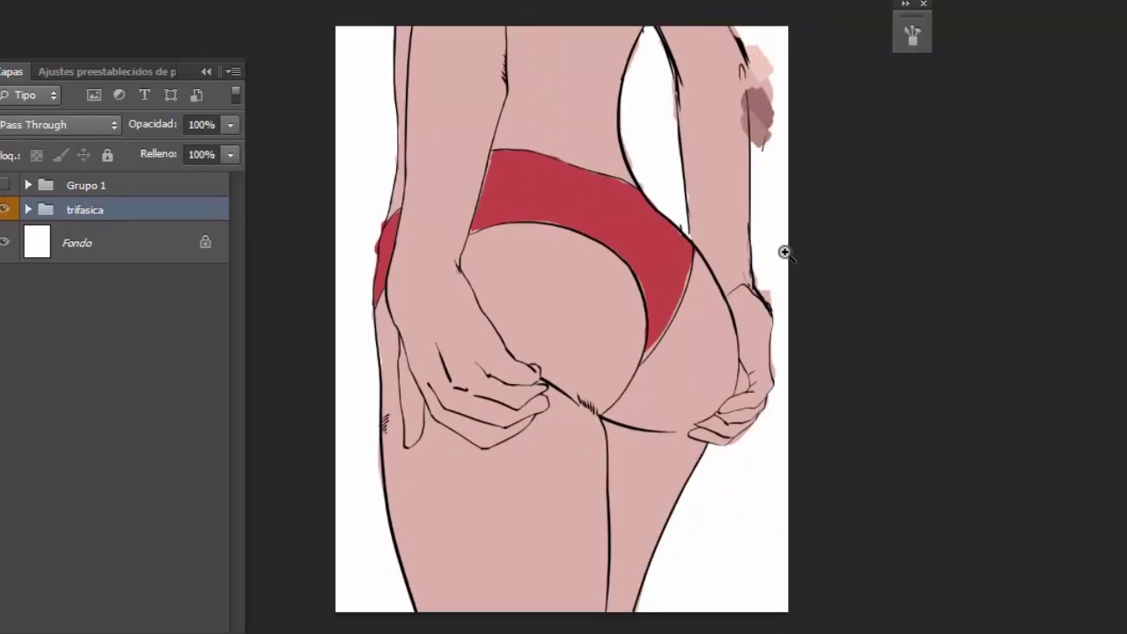
click(27, 209)
drag(132, 326, 193, 367)
Step: Paint soft pink shading on the buttocks and reddish shading on the back and hips on Capa 19
click(141, 284)
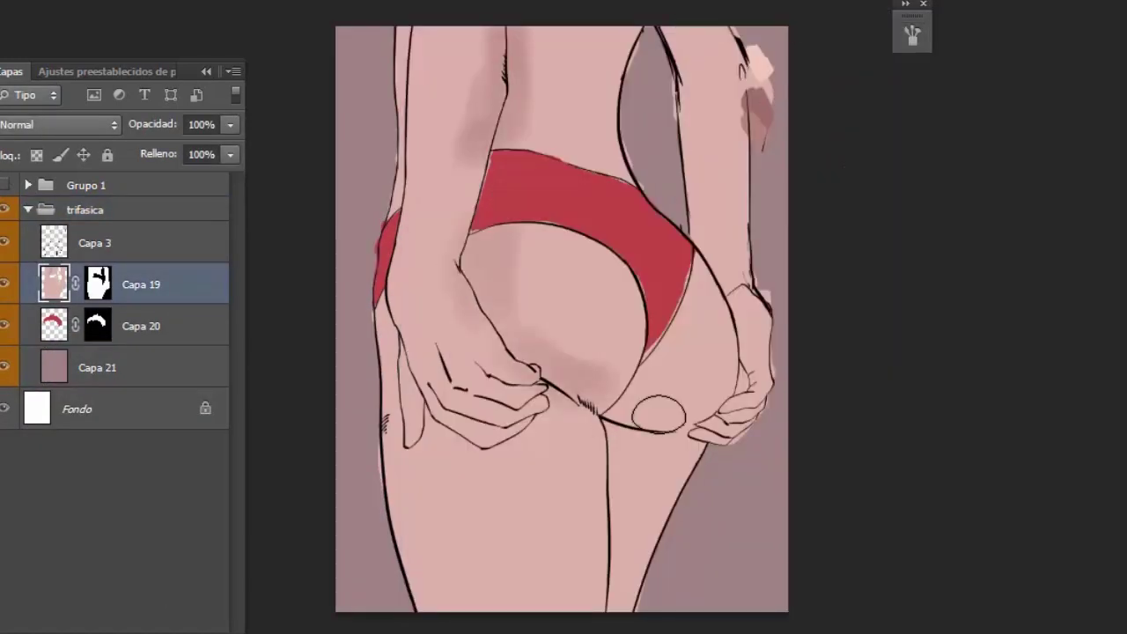
alt+click(559, 51)
mouse_move(528, 264)
mouse_down()
mouse_move(633, 317)
mouse_move(604, 429)
mouse_up()
alt+click(674, 289)
right_click(604, 429)
key(Return)
drag(484, 53, 493, 105)
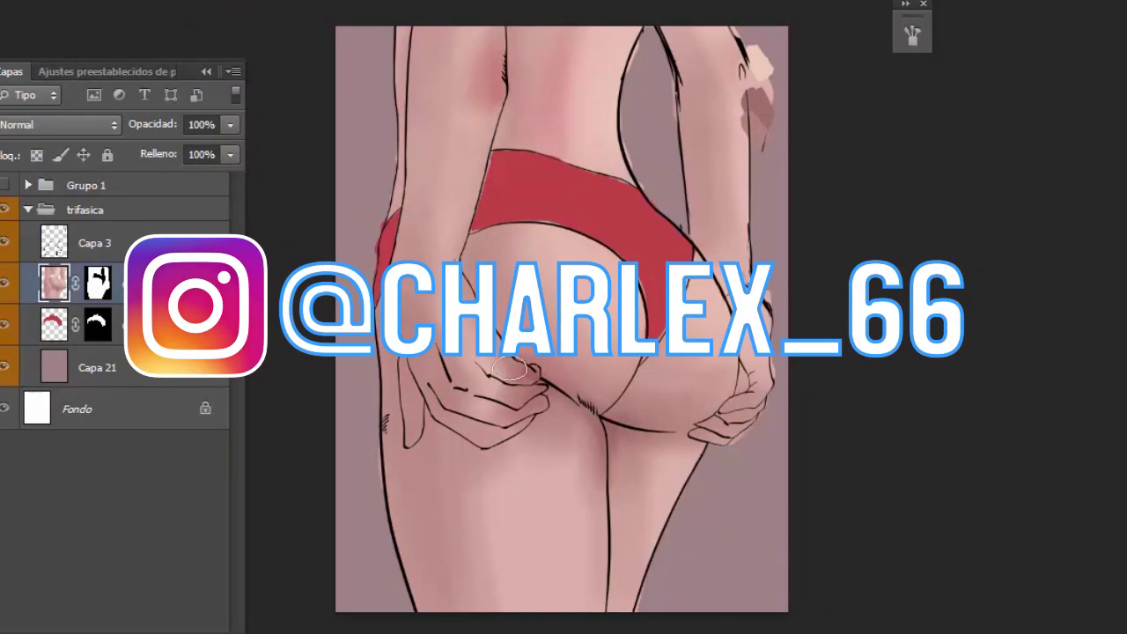
drag(581, 53, 646, 419)
Step: Add new layer Capa 22 and zoom out to view the whole figure
key(ctrl+plus)
key(ctrl+shift+alt+n)
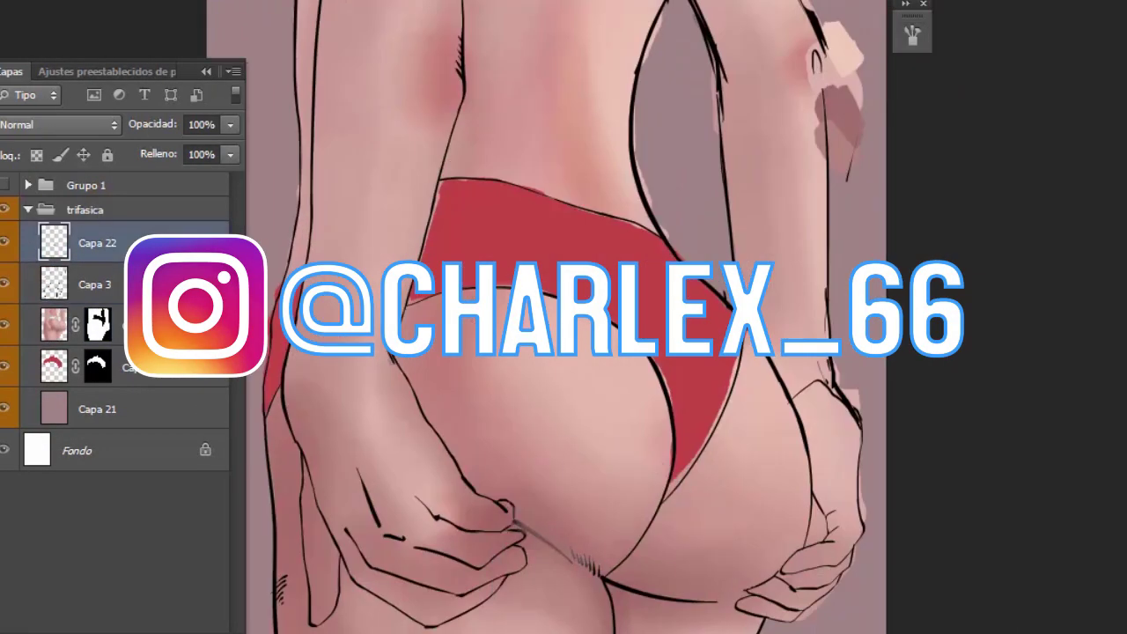
key(ctrl+minus)
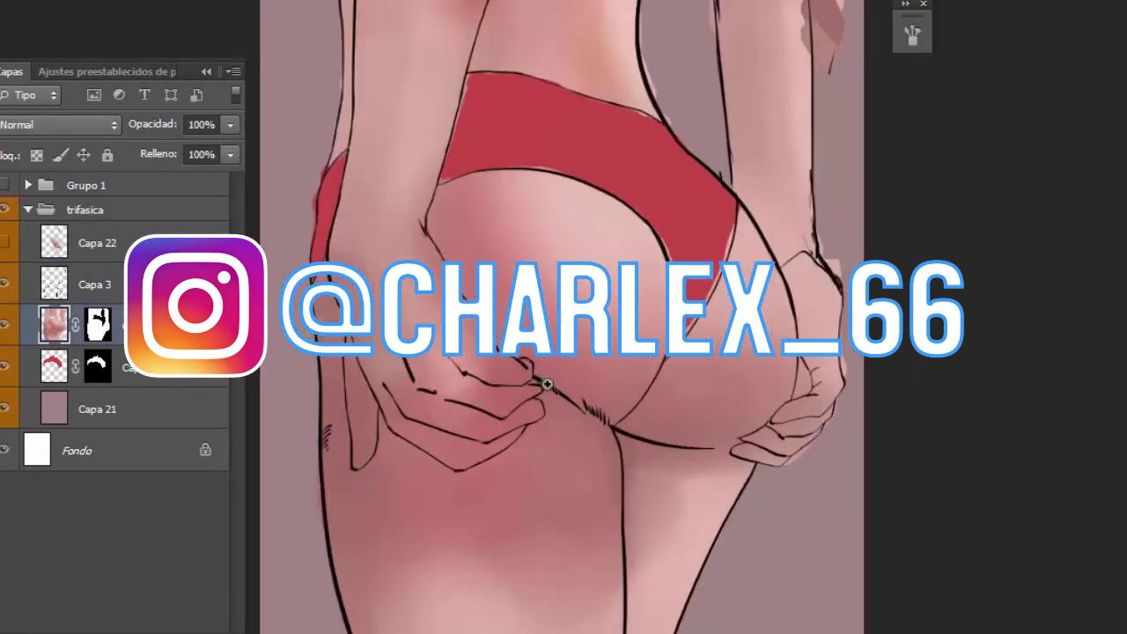